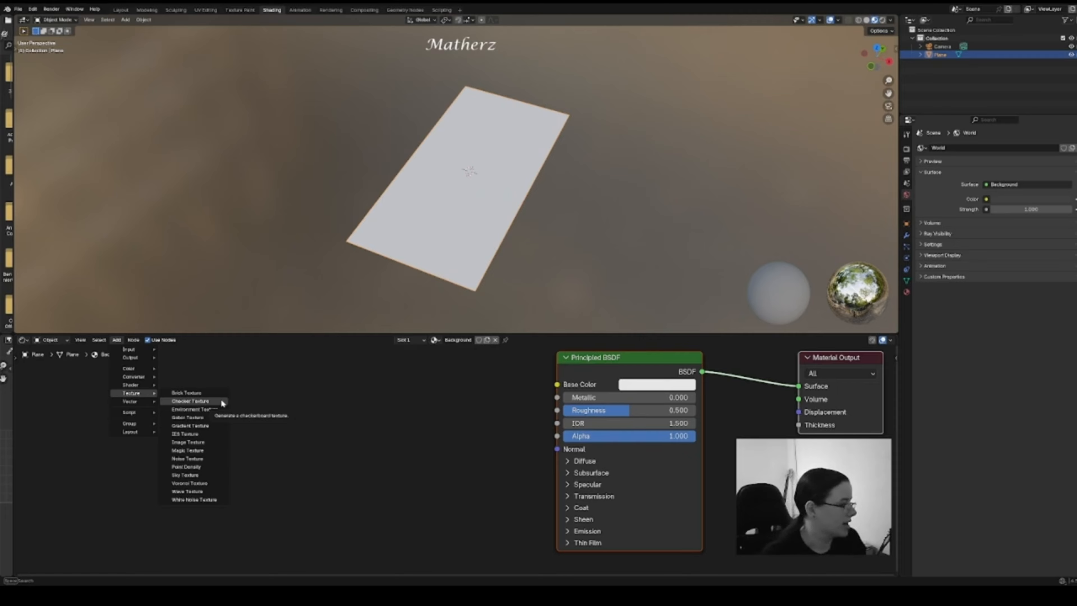
left_click(216, 417)
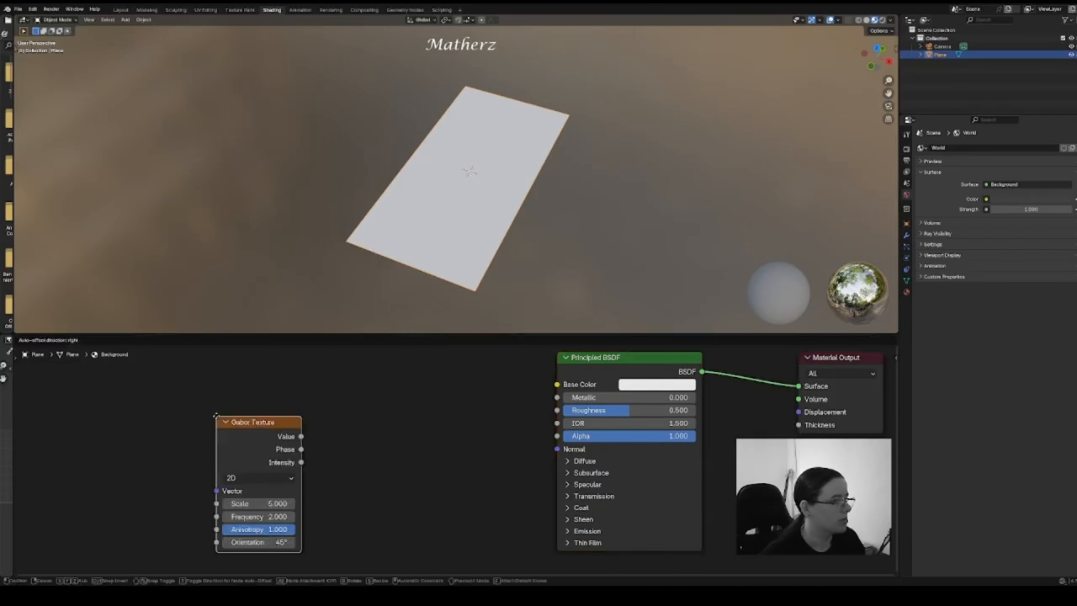
left_click(377, 399)
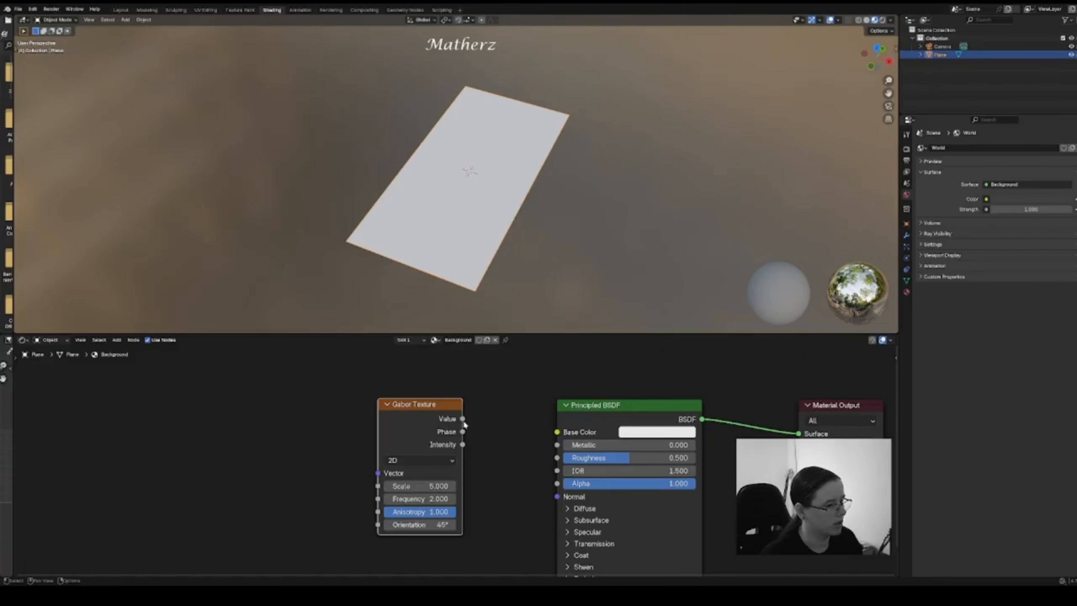
left_click_drag(463, 419, 564, 432)
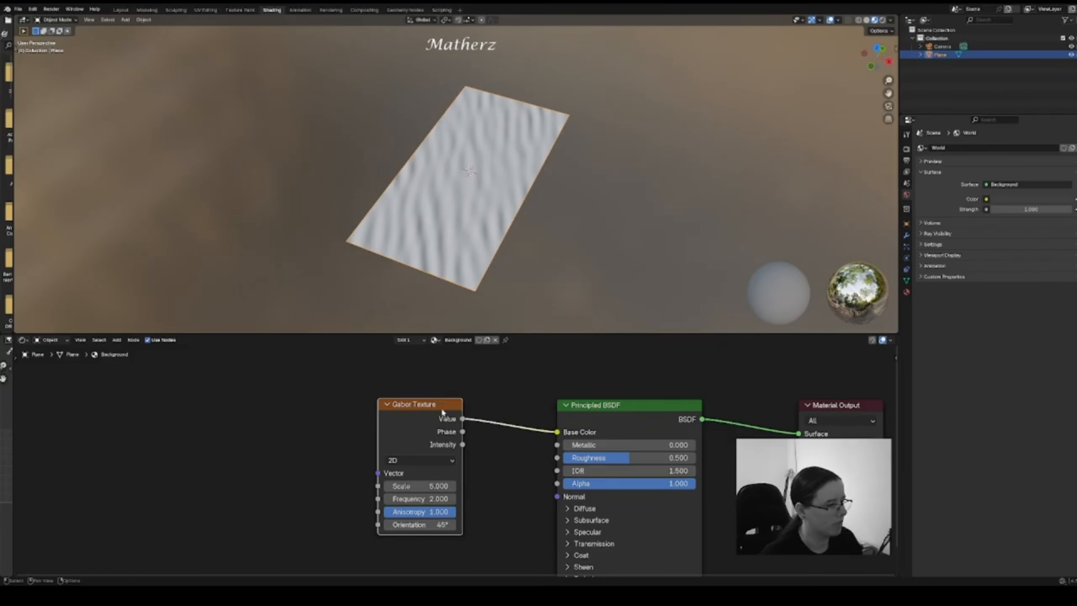
key("Delete")
Add a Noise Texture node and connect its Color output to the Principled BSDF's Base Color
left_click(117, 340)
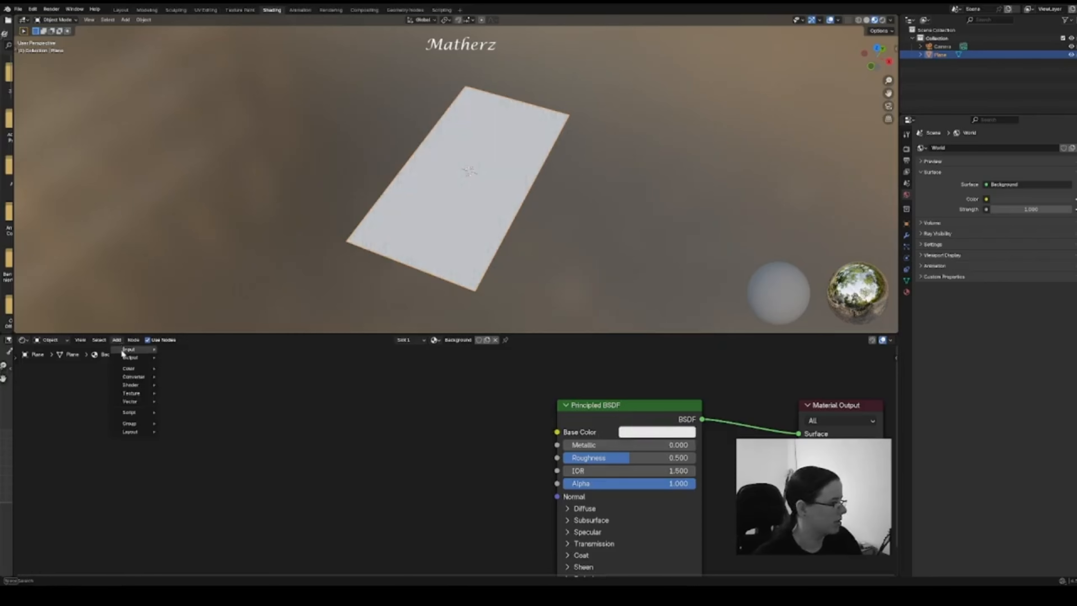
mouse_move(125, 362)
type("noi")
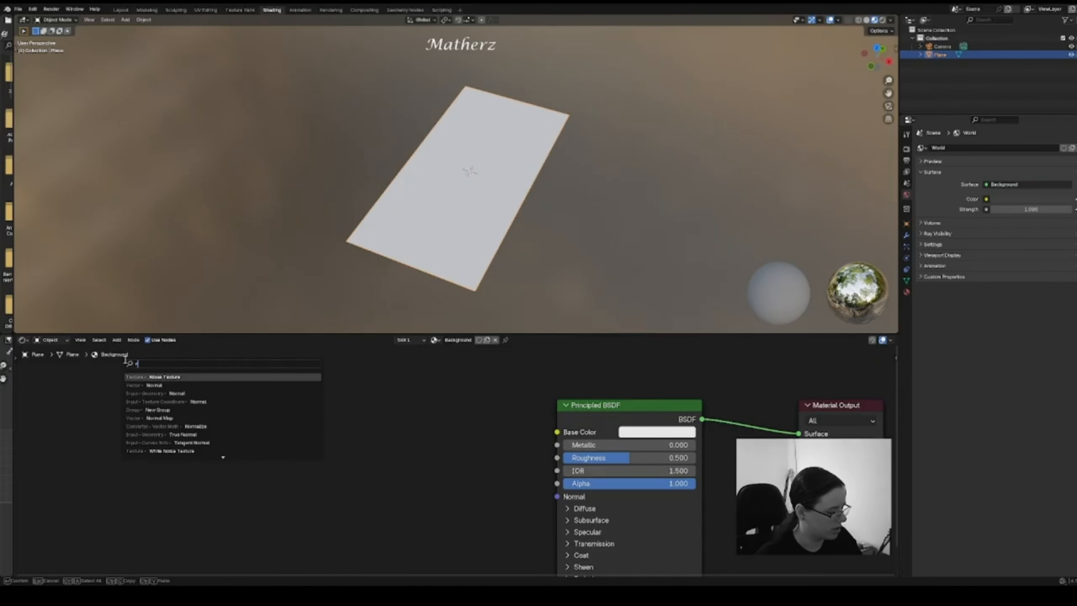
left_click(165, 377)
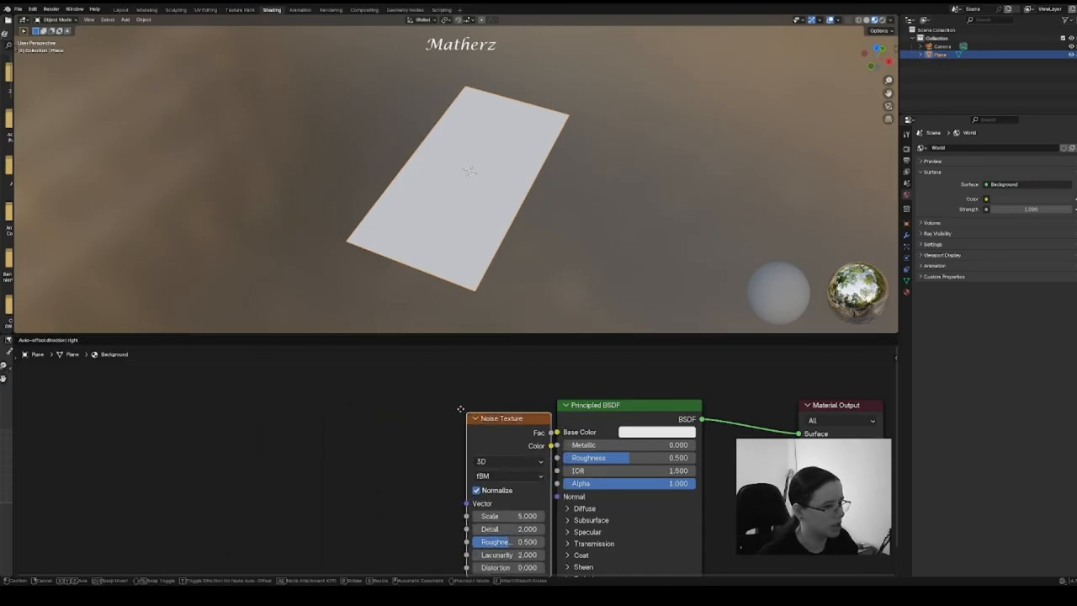
left_click(488, 420)
left_click_drag(513, 431, 557, 432)
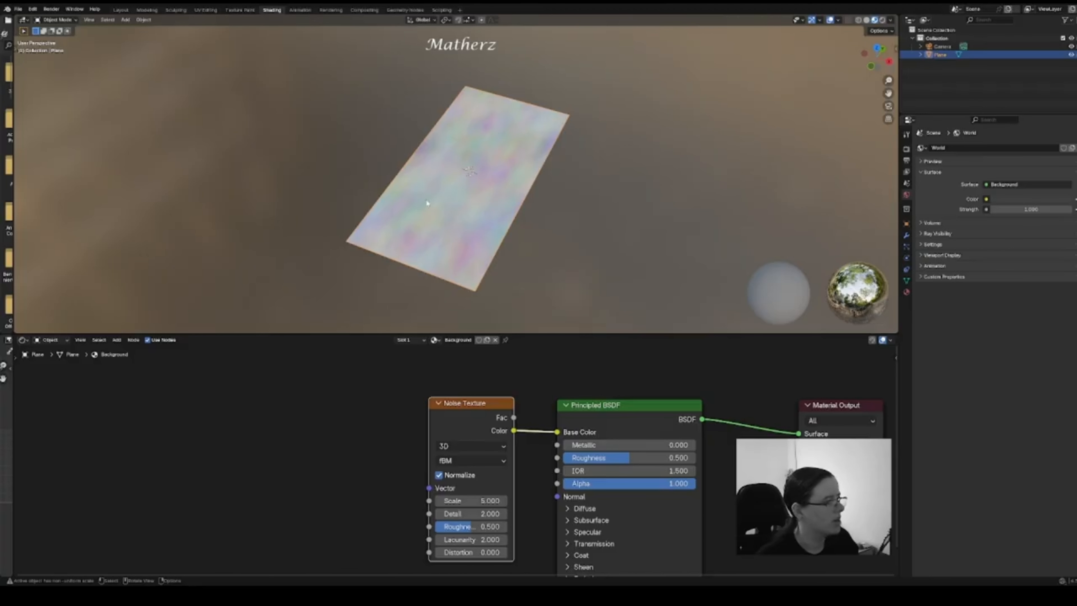
Set the Noise Texture's distortion to 7.9, scale to 1.9, lacunarity to 0 and roughness to 0
left_click_drag(470, 552, 551, 552)
middle_click_drag(476, 183, 471, 225)
scroll(466, 205, "up", 3)
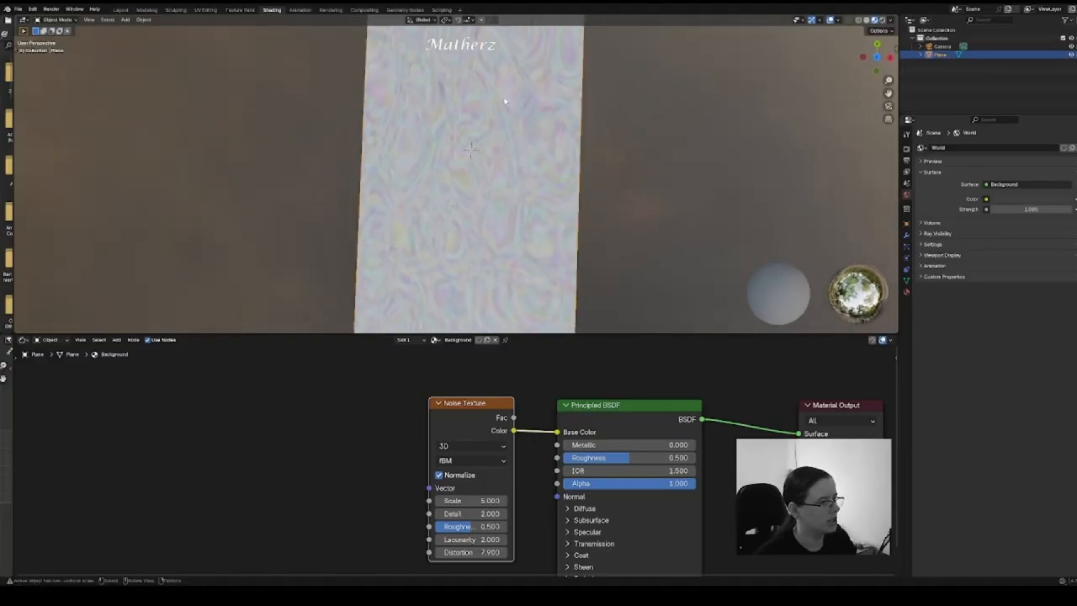
middle_click_drag(503, 97, 435, 130)
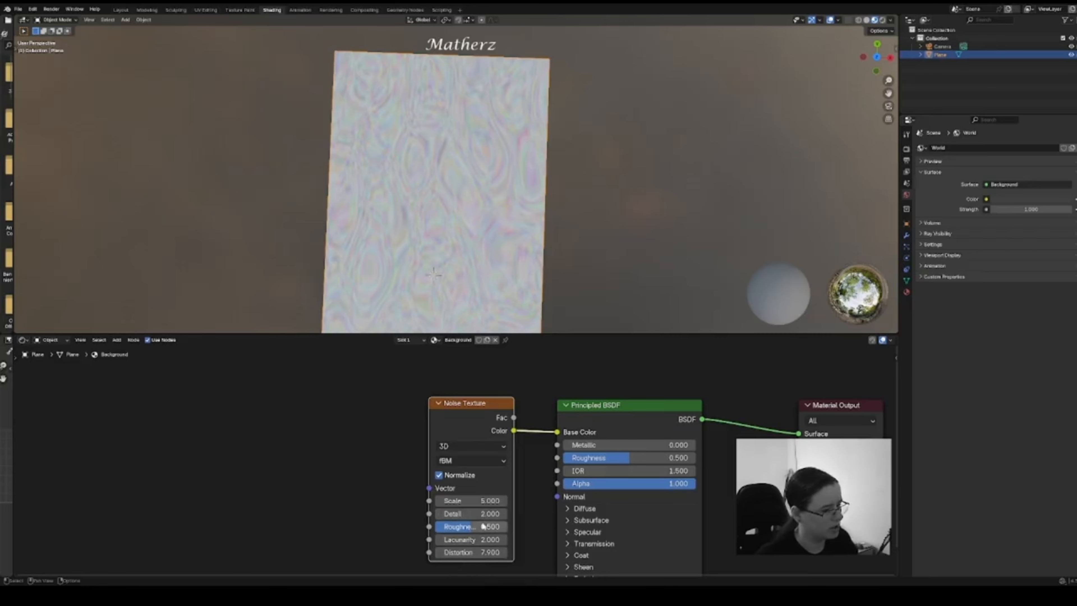
left_click_drag(479, 500, 413, 501)
left_click_drag(470, 539, 432, 539)
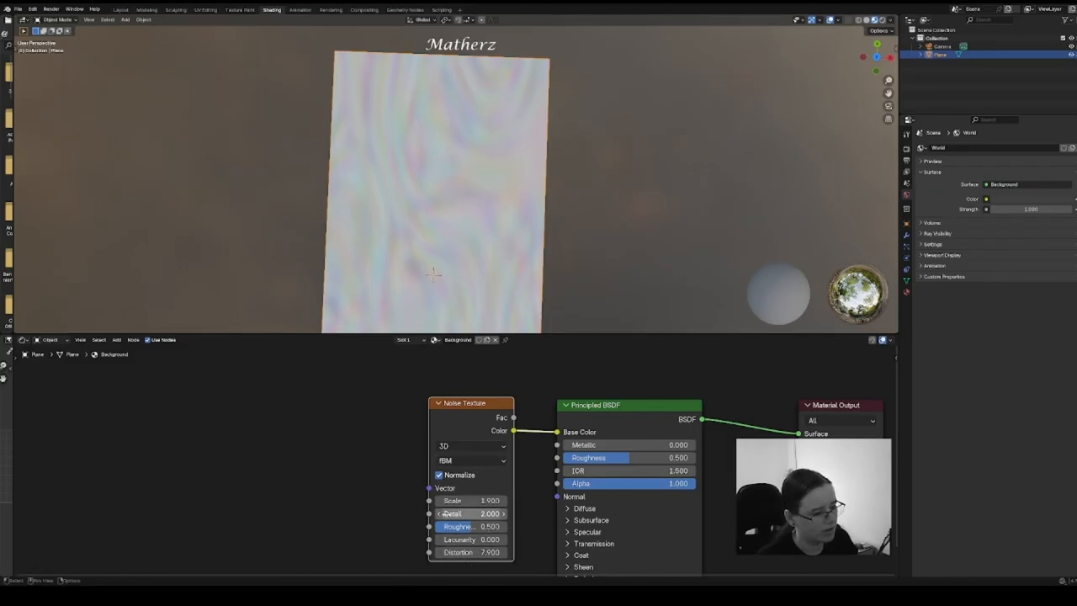
left_click_drag(468, 526, 434, 528)
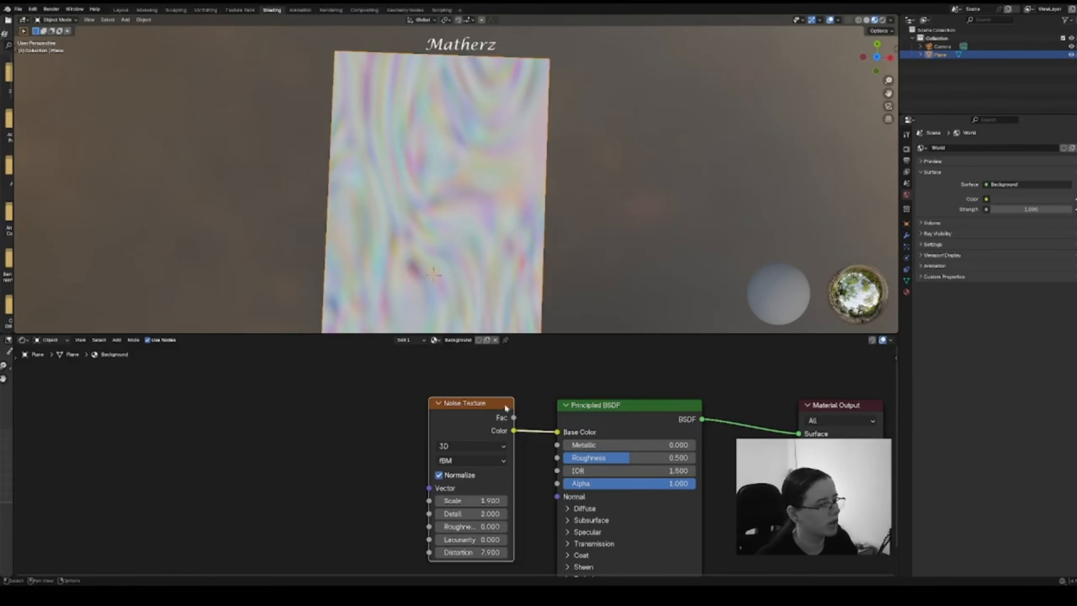
Move the Noise Texture away from the Principled BSDF and insert a Color Ramp node into the link between them
left_click_drag(505, 407, 199, 408)
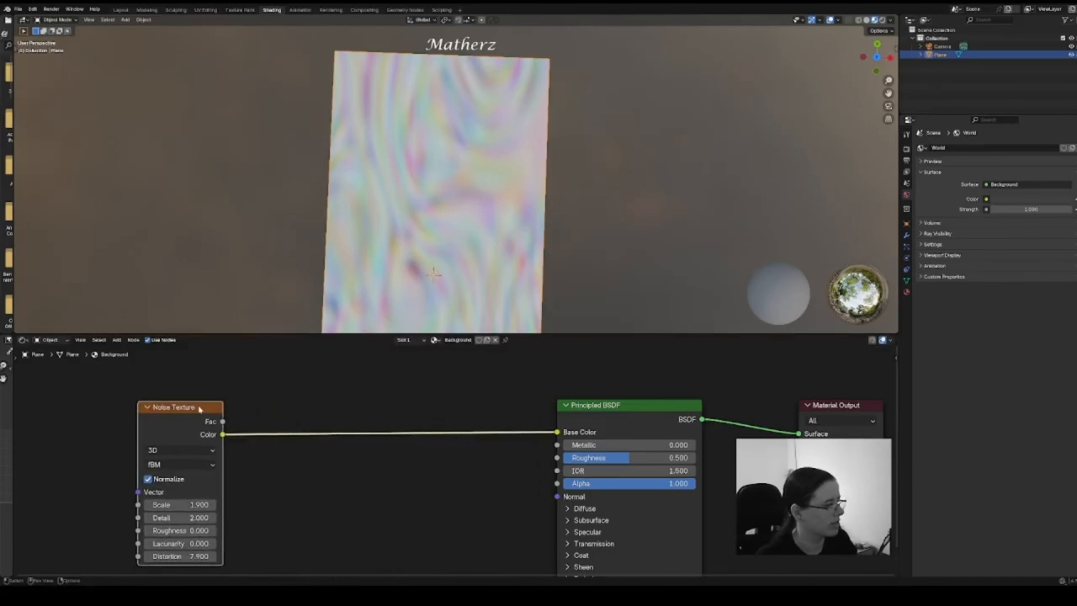
left_click(118, 339)
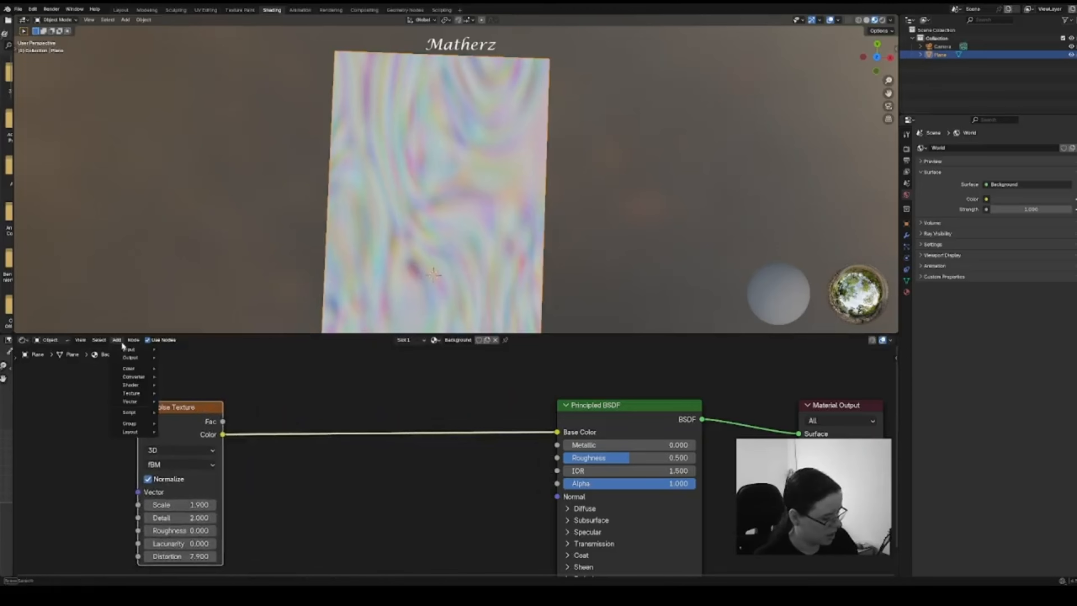
type("co")
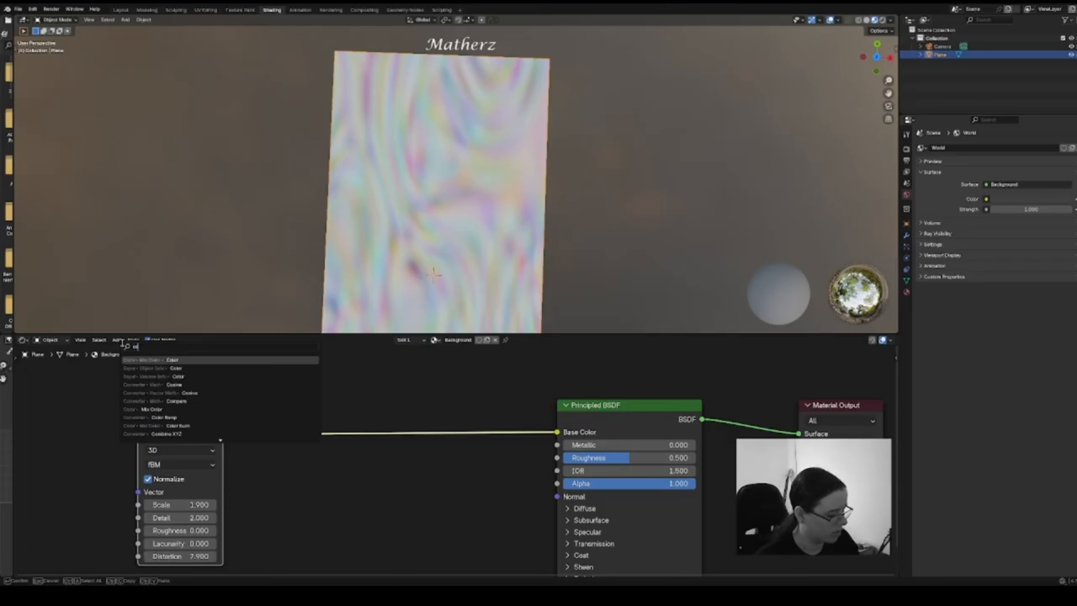
type("lor")
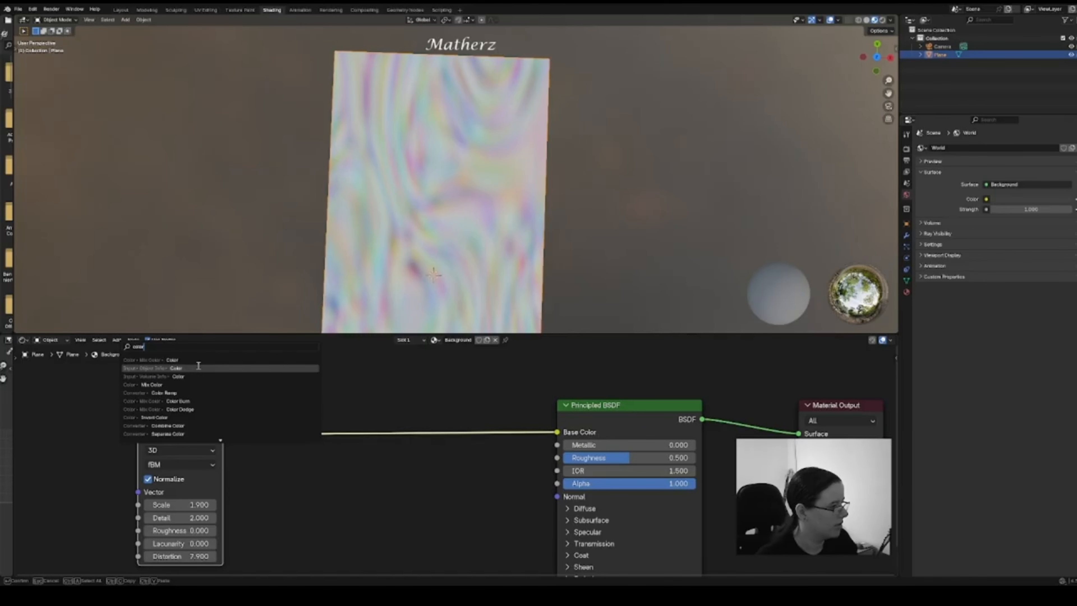
left_click(241, 393)
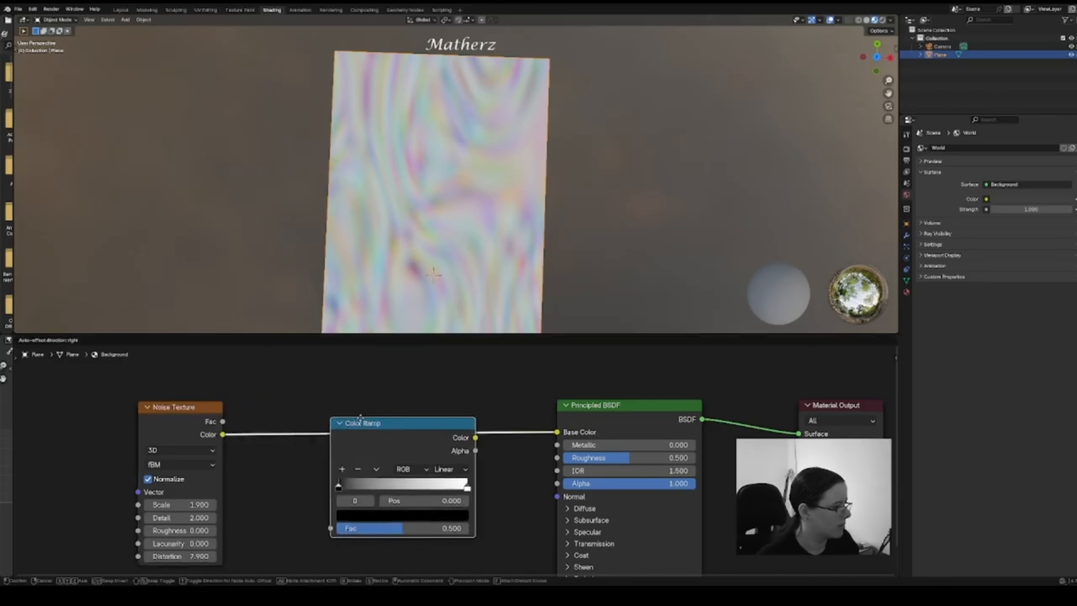
left_click(311, 388)
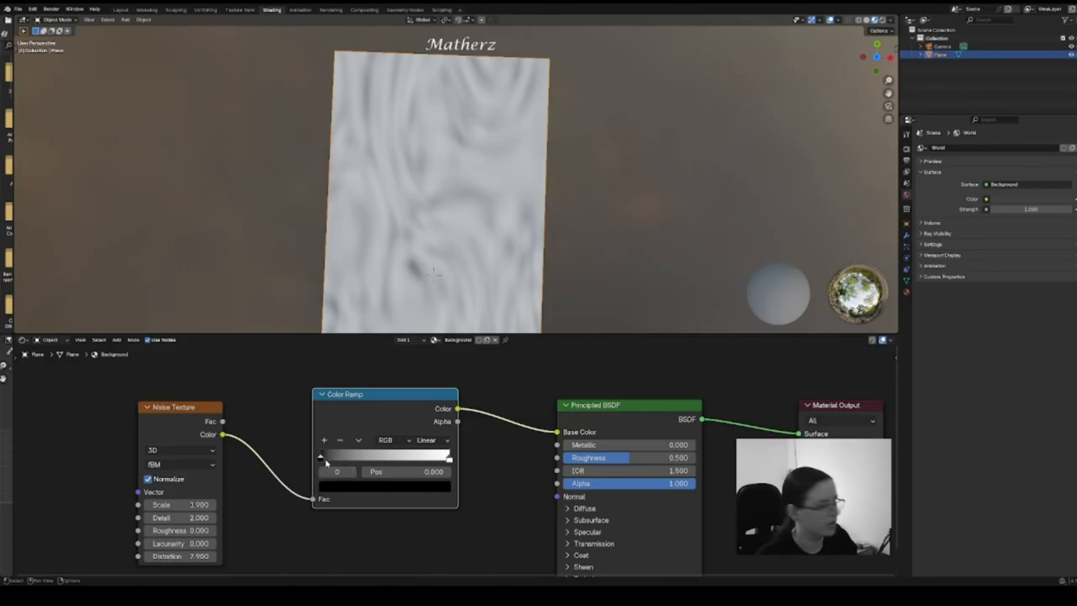
Change the Color Ramp's first stop from black to pure red
left_click(339, 489)
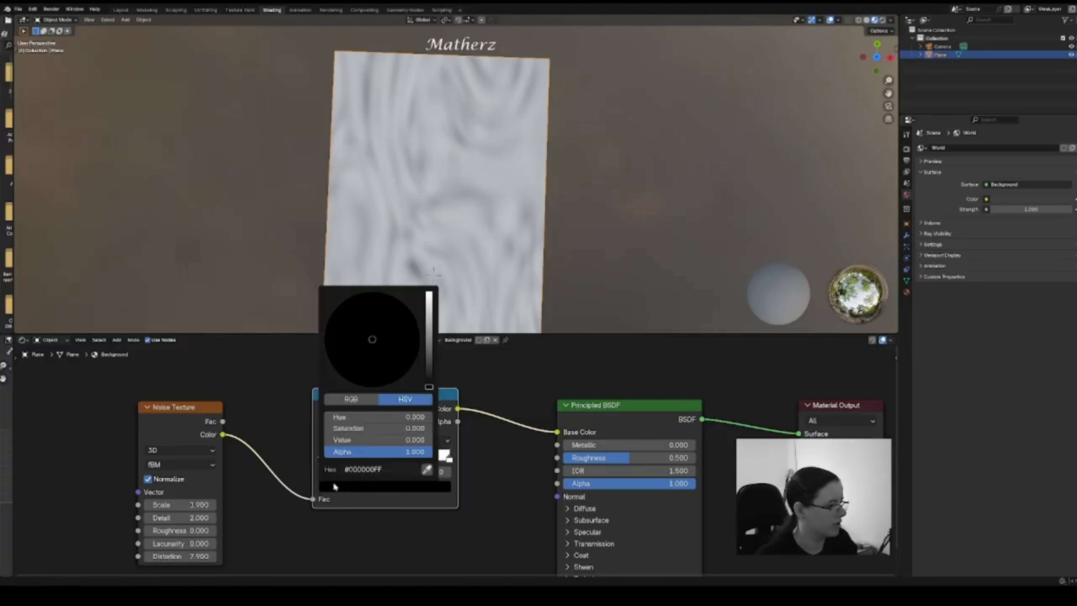
left_click_drag(429, 386, 431, 293)
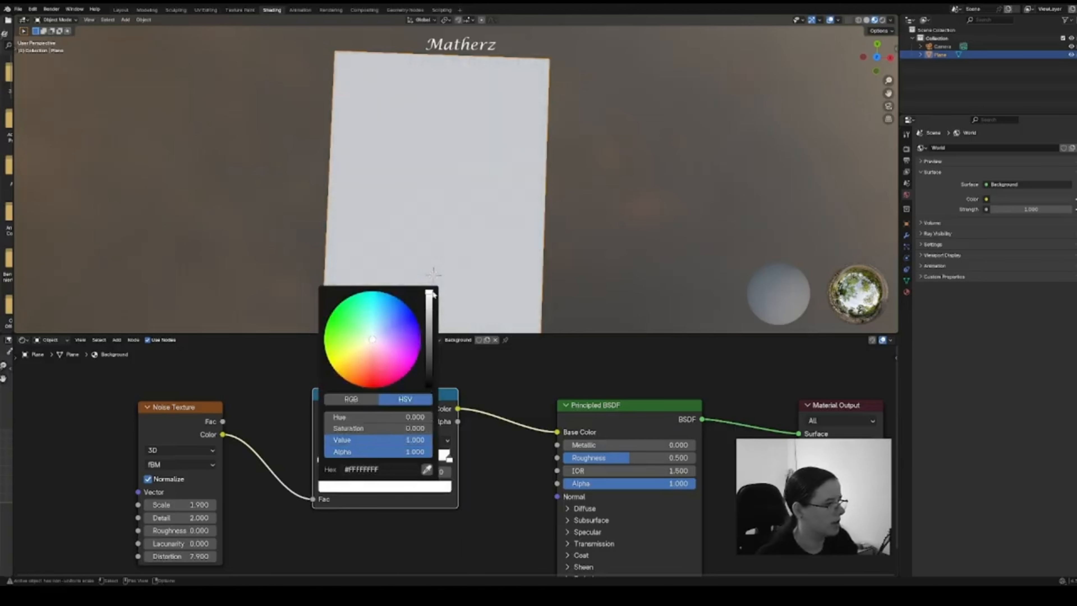
left_click_drag(368, 364, 371, 387)
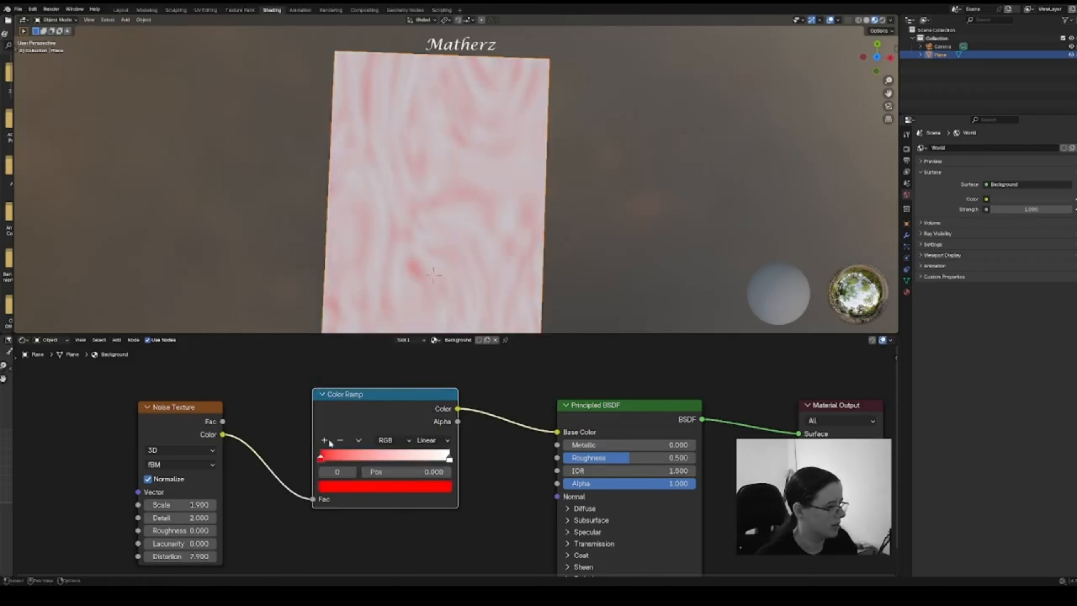
Add a yellow stop and an orange stop to the Color Ramp, ordering the stops yellow, orange, red, white
left_click(331, 441)
left_click(375, 488)
left_click_drag(364, 377, 331, 364)
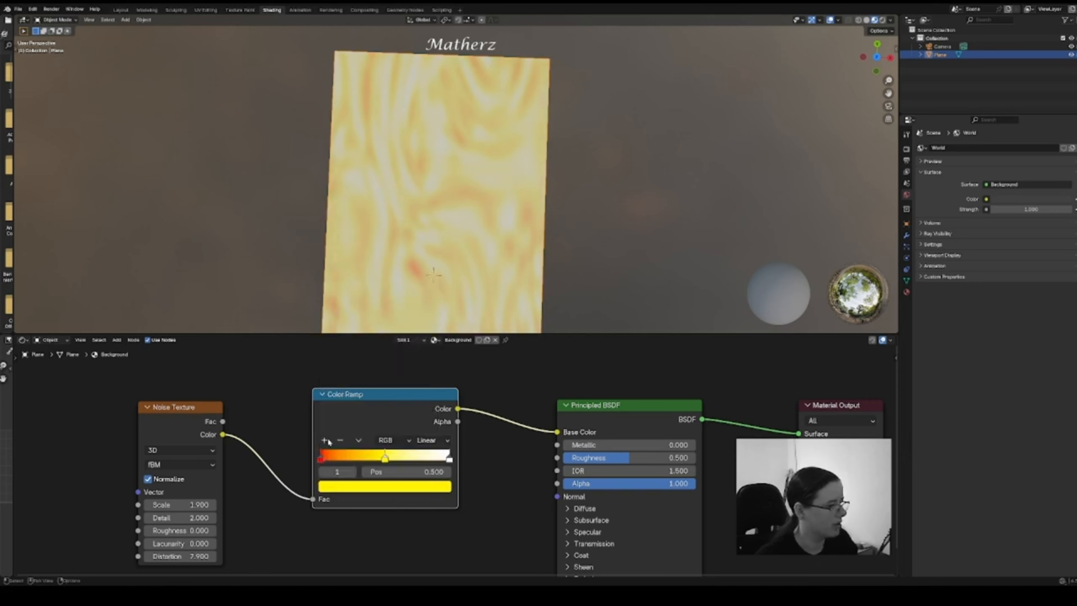
left_click(325, 440)
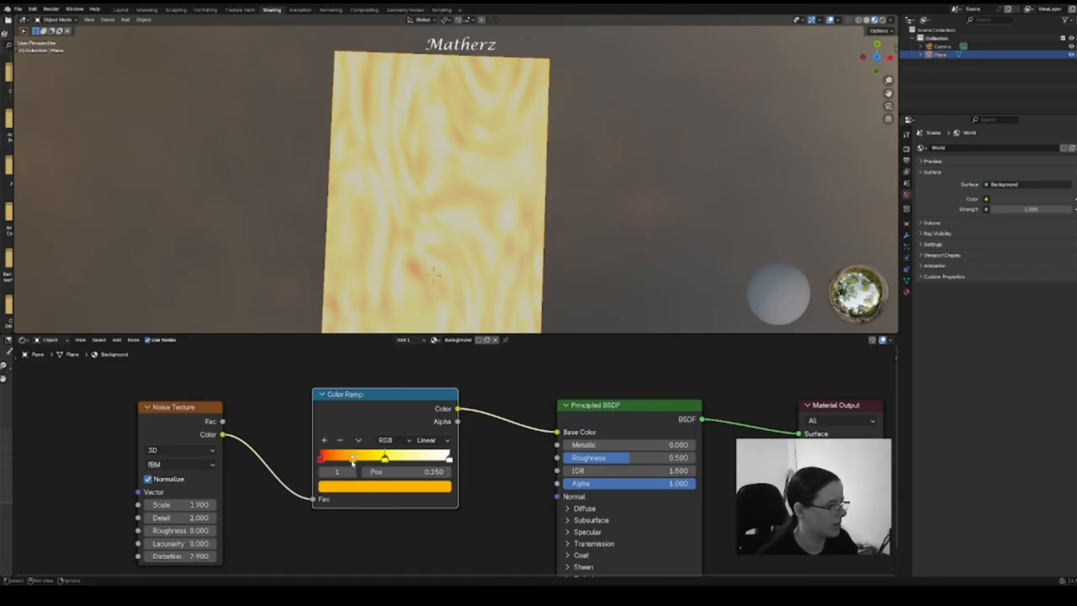
mouse_move(353, 462)
left_mouse_down()
mouse_move(325, 459)
mouse_move(379, 464)
mouse_move(321, 457)
mouse_move(402, 463)
mouse_move(326, 462)
mouse_move(357, 458)
mouse_move(344, 458)
left_mouse_up()
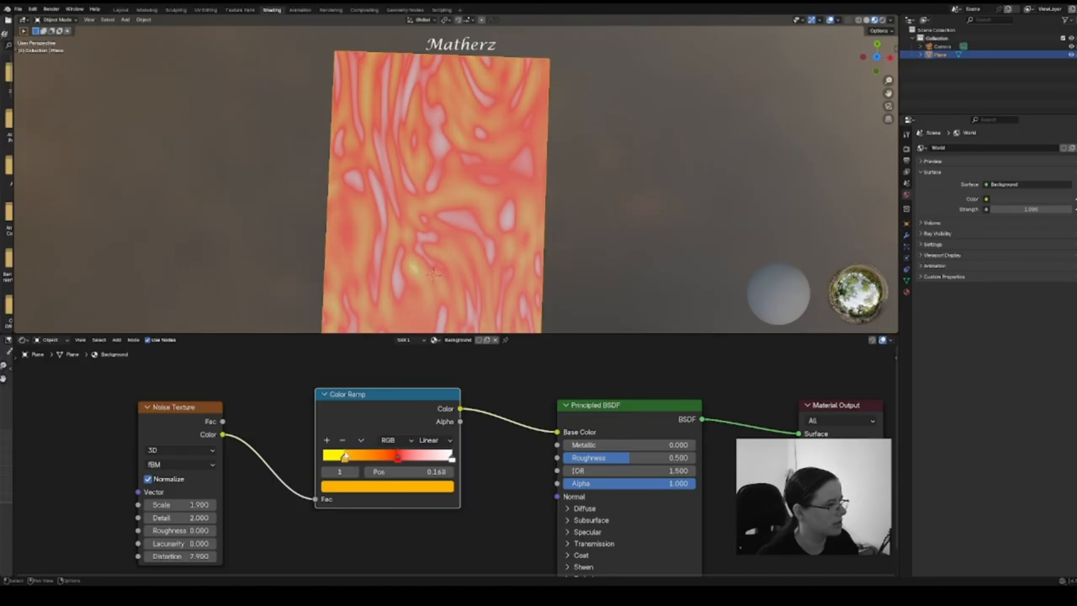
Move the ramp's yellow stop to about 0.02 and bring the orange and red stops closer to it
scroll(522, 191, "up", 4)
middle_click_drag(482, 255, 561, 82, "shift")
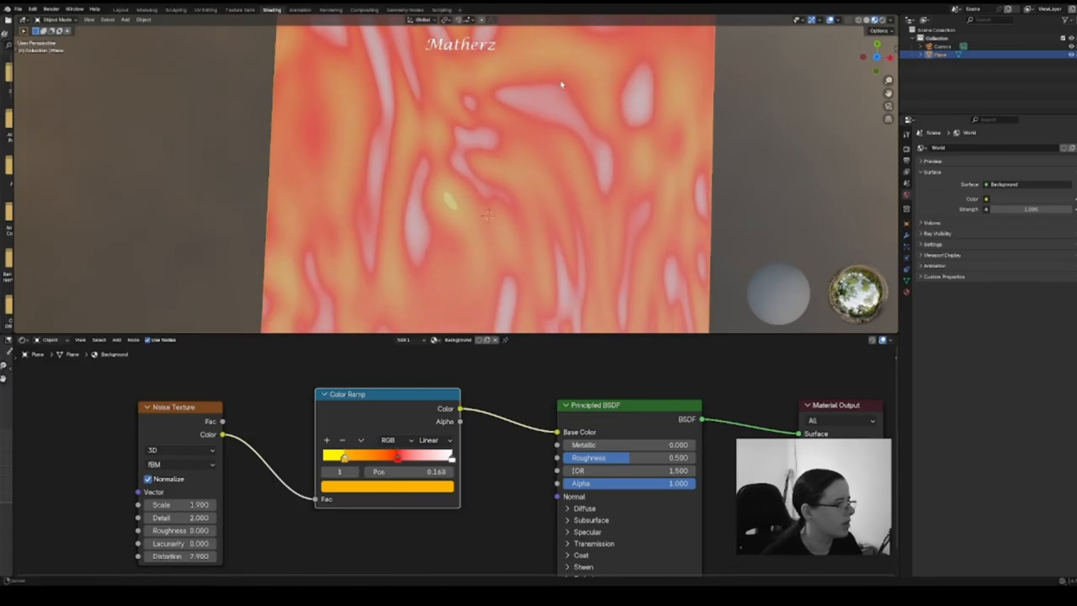
scroll(482, 185, "up", 4)
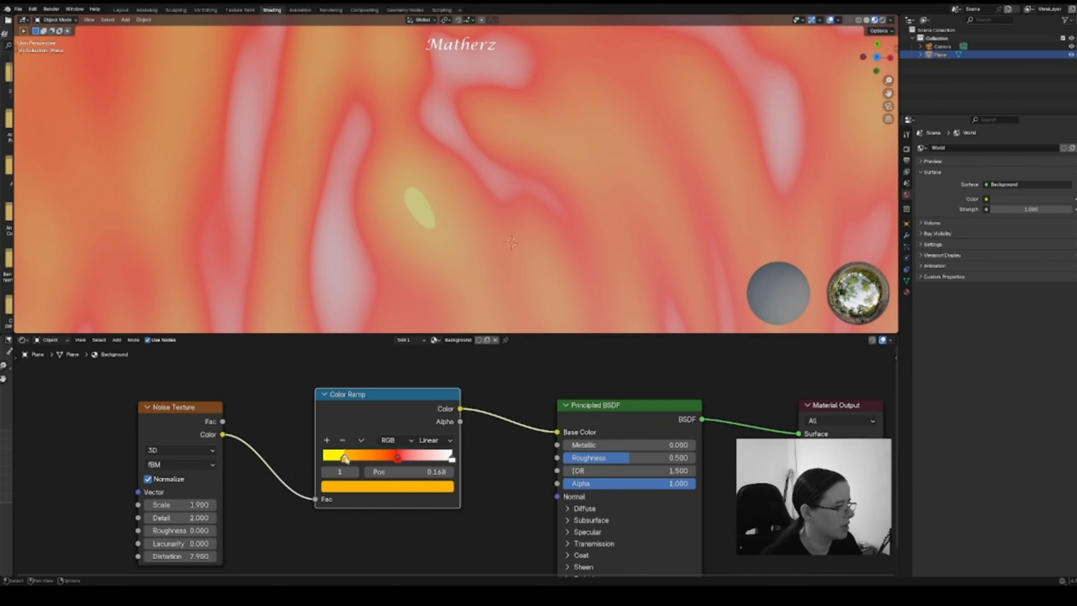
mouse_move(344, 458)
left_mouse_down()
mouse_move(375, 459)
mouse_move(347, 460)
mouse_move(357, 462)
left_mouse_up()
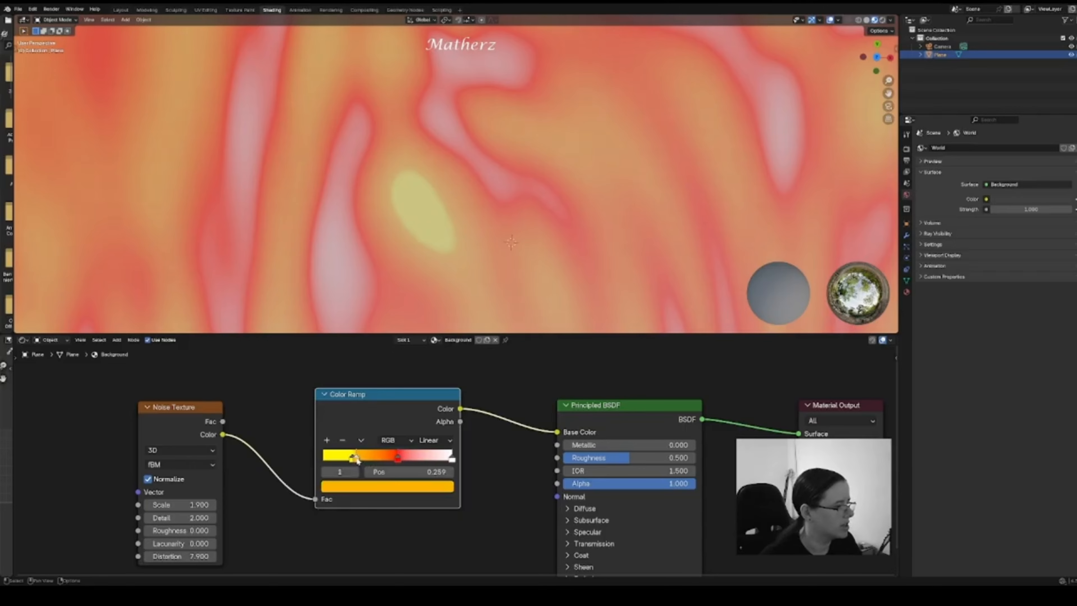
left_click(398, 460)
left_click_drag(399, 456, 324, 461)
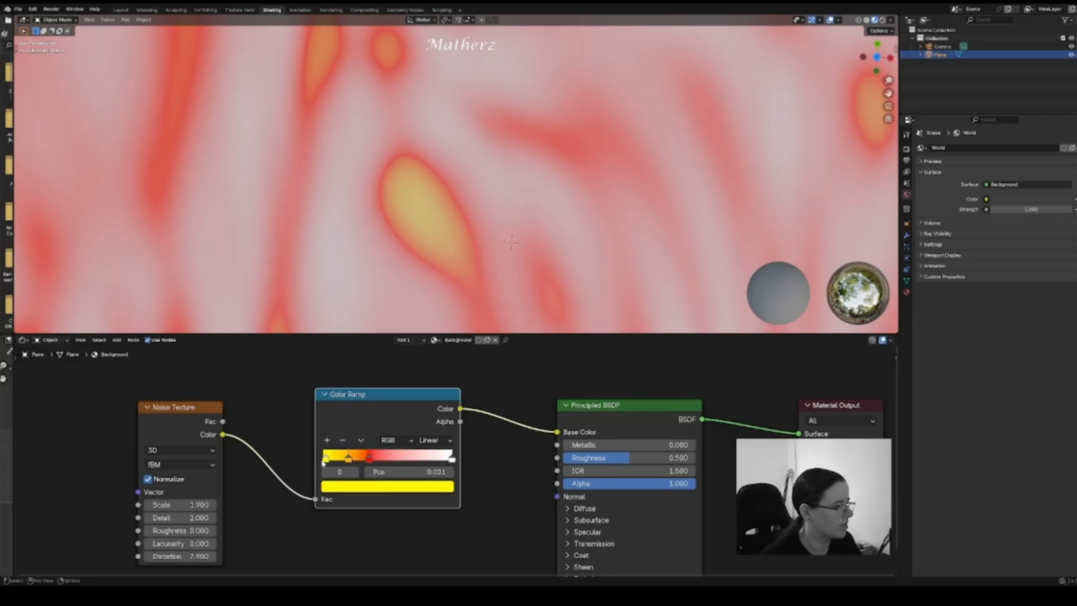
Color the ramp's last stop bright green and add a dark red stop at position 0.678
left_click(452, 460)
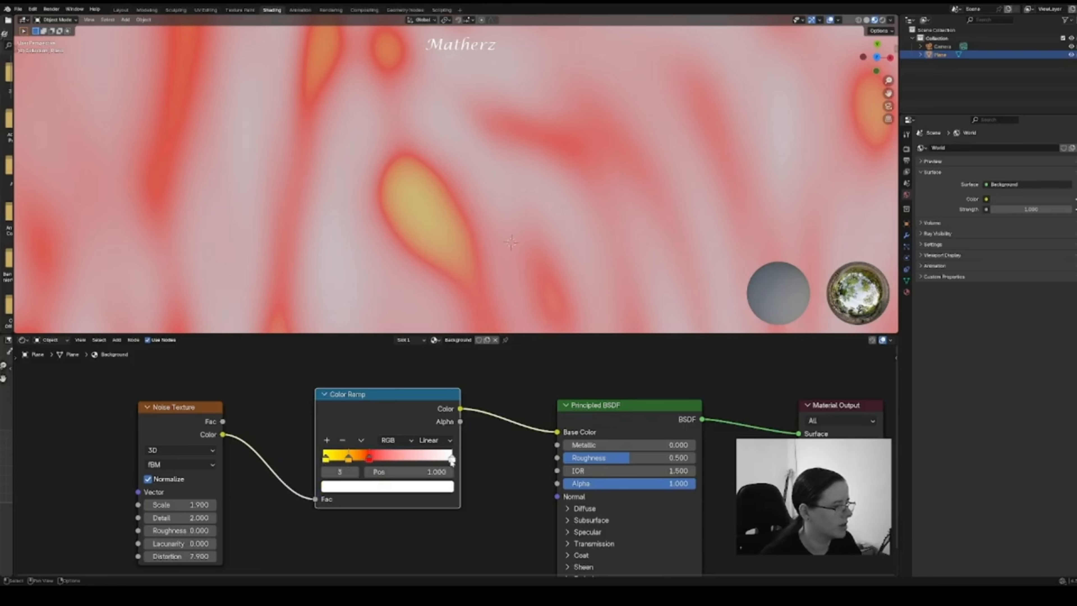
left_click(438, 486)
left_click_drag(376, 338, 336, 310)
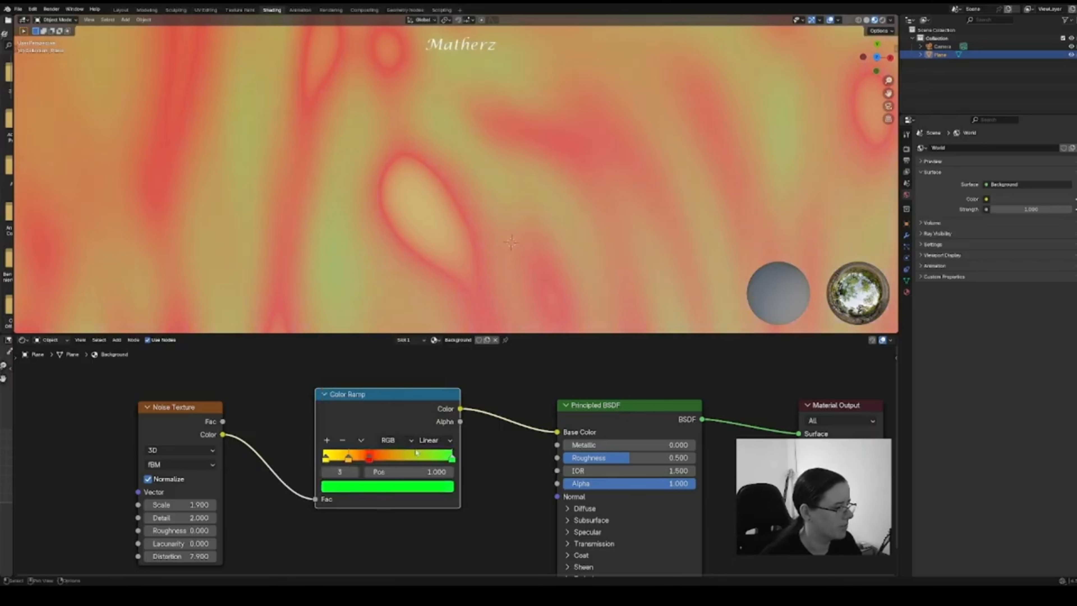
left_click(327, 441)
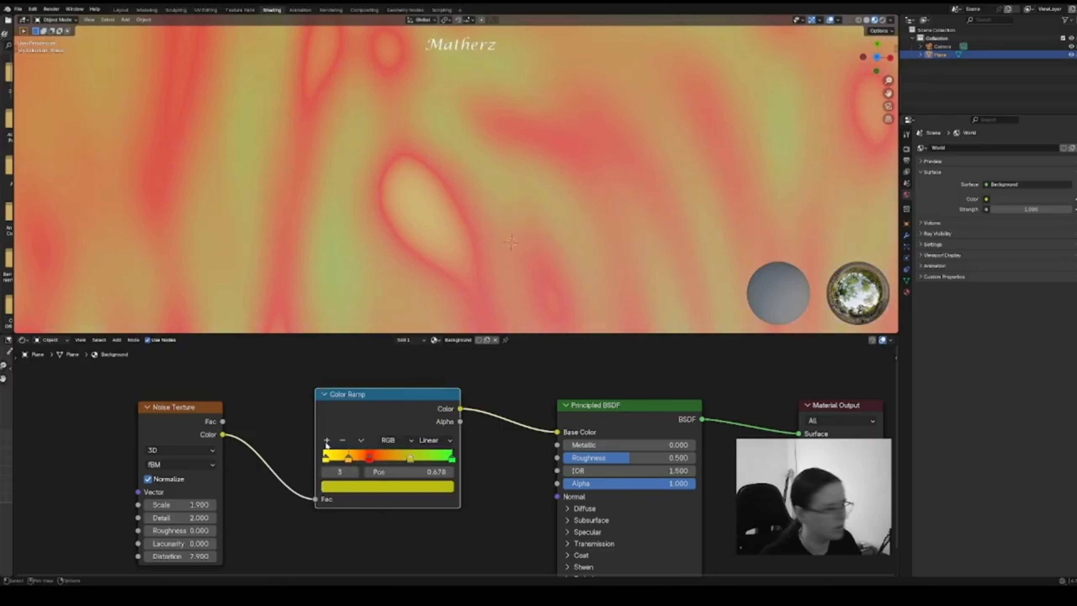
left_click(384, 486)
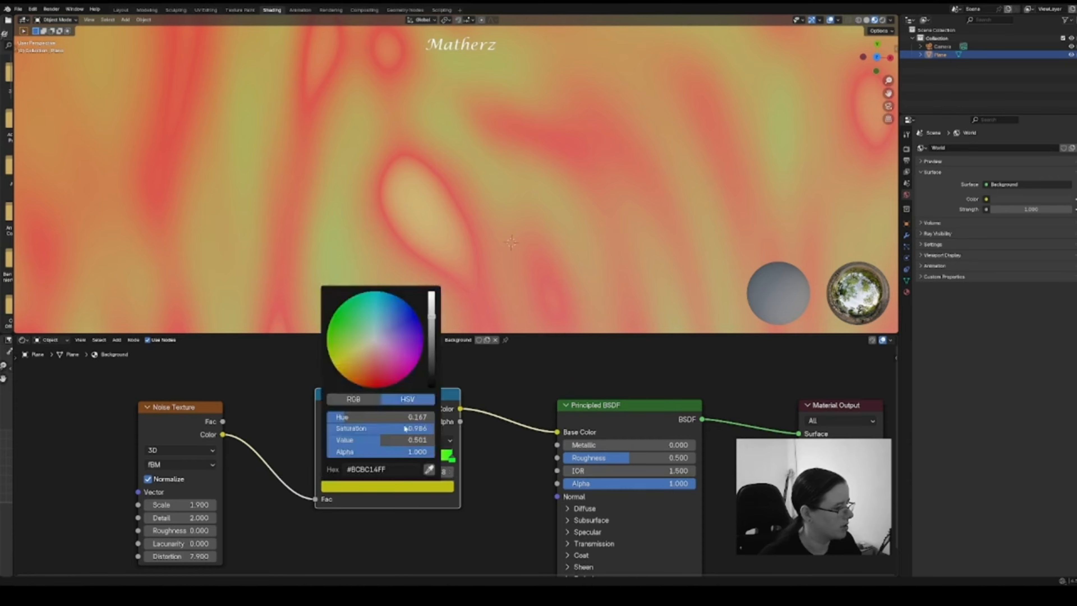
left_click_drag(337, 361, 372, 387)
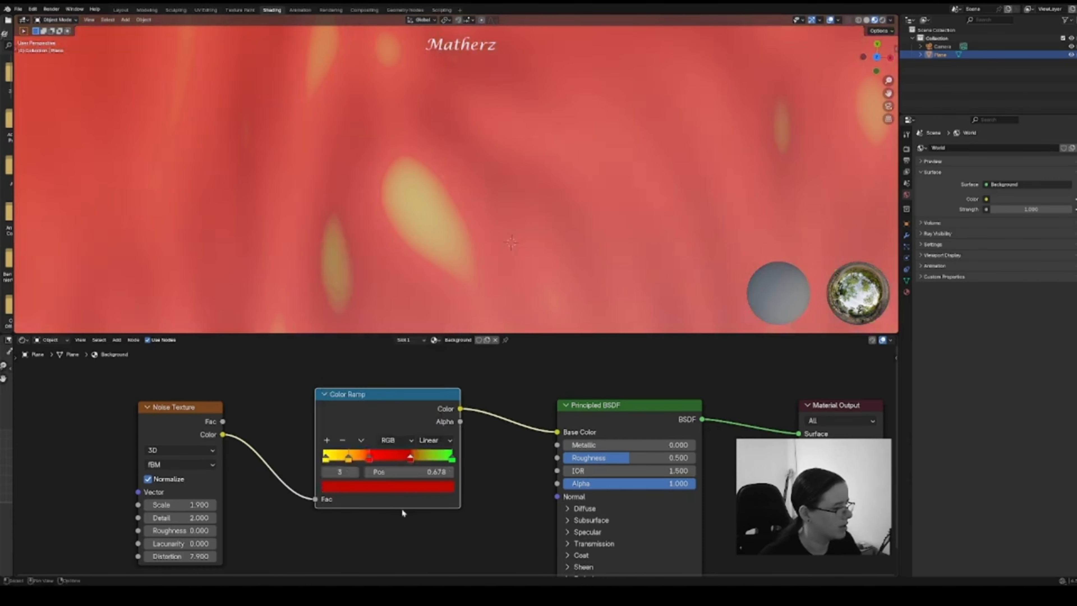
Reposition the ramp's stops, with red at 0.426, green at 0.55 and dark red near the end
left_click_drag(452, 459, 378, 459)
left_click(410, 458)
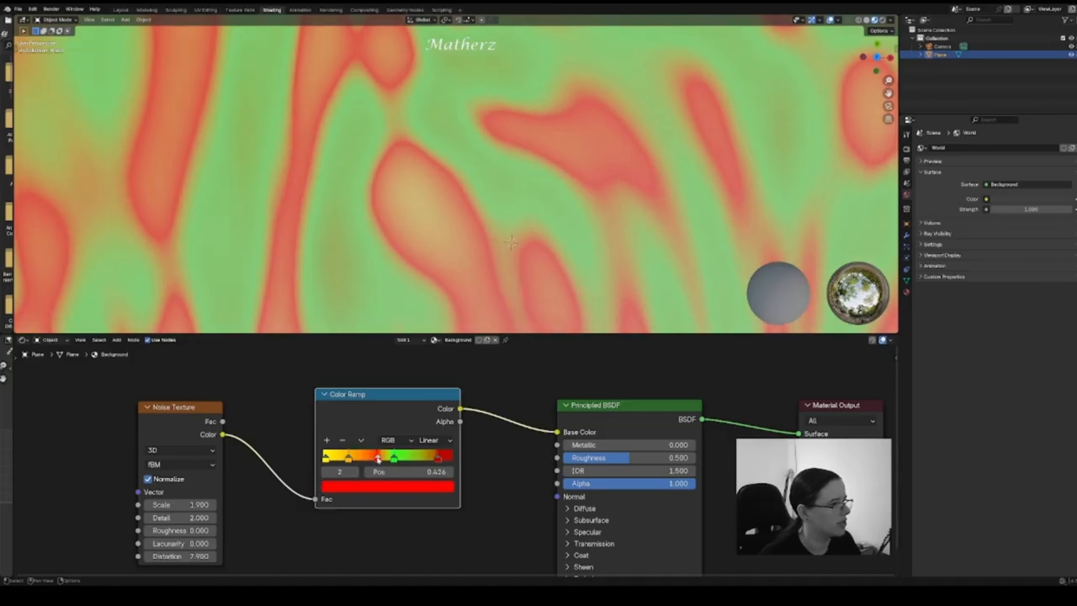
key("g")
left_click(401, 462)
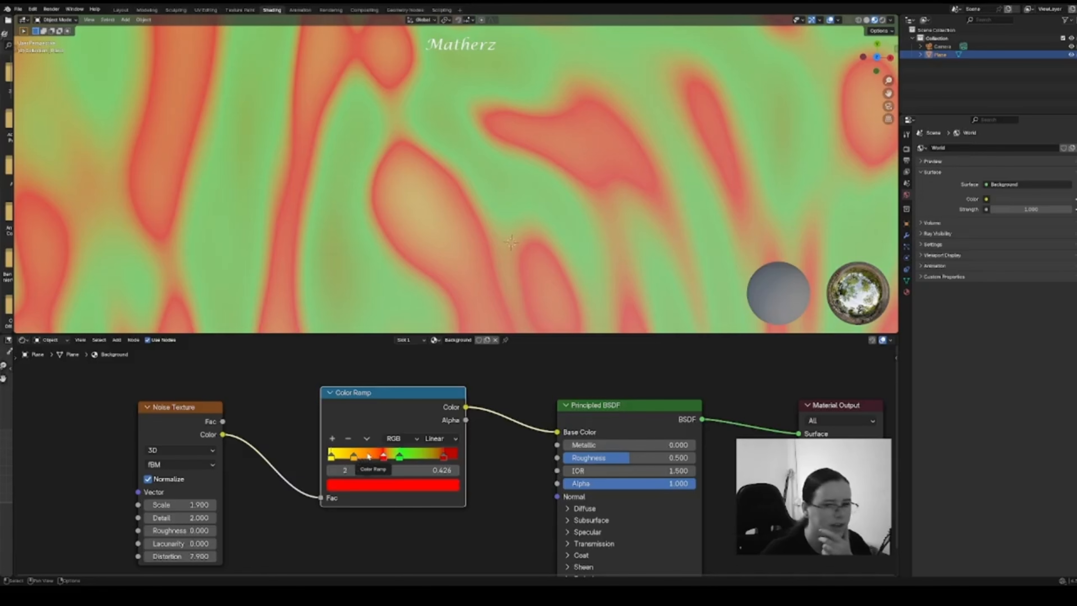
left_click(398, 457)
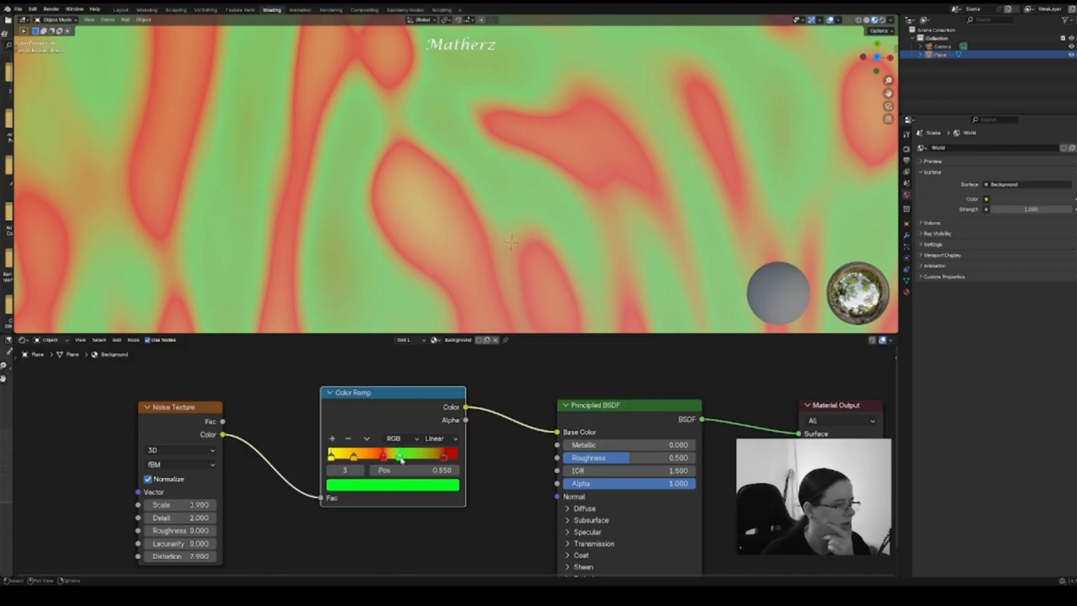
Recolor the Color Ramp's green stop at 0.550 to a deep violet
left_click(401, 492)
mouse_move(419, 356)
left_mouse_down()
mouse_move(400, 384)
mouse_move(411, 374)
left_mouse_up()
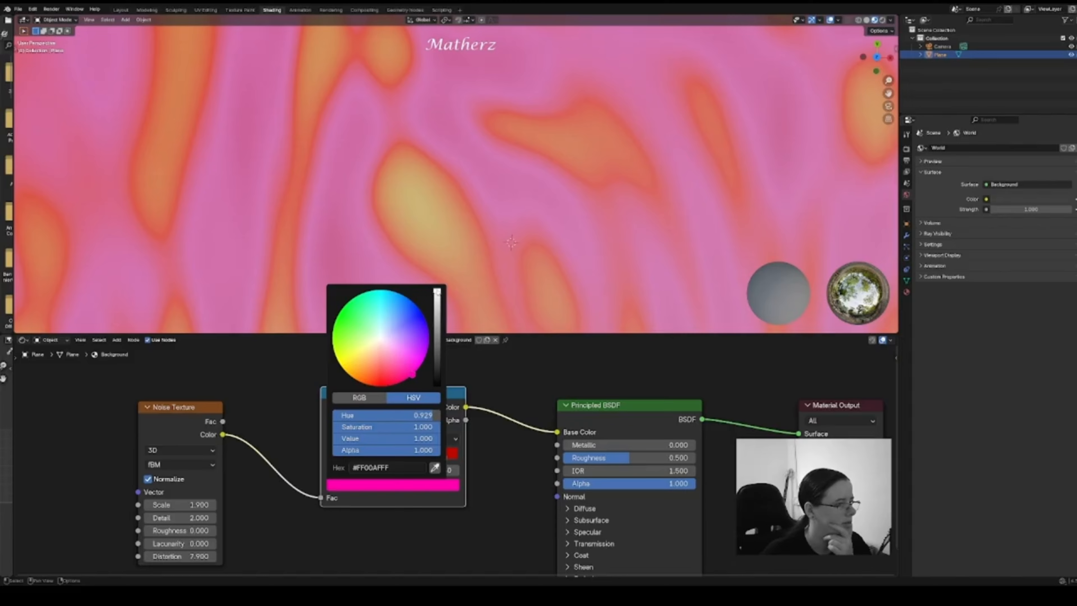
left_click_drag(438, 307, 437, 312)
left_click_drag(421, 365, 429, 334)
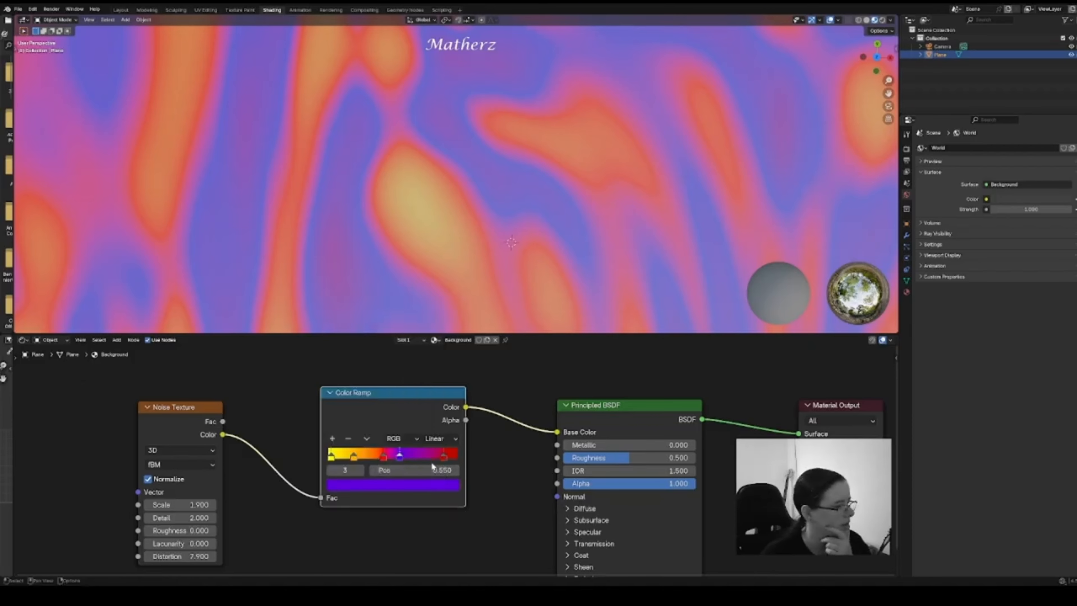
Color the ramp's last stop dark blue and move it to position 0.683
left_click(425, 484)
left_click_drag(394, 387, 418, 306)
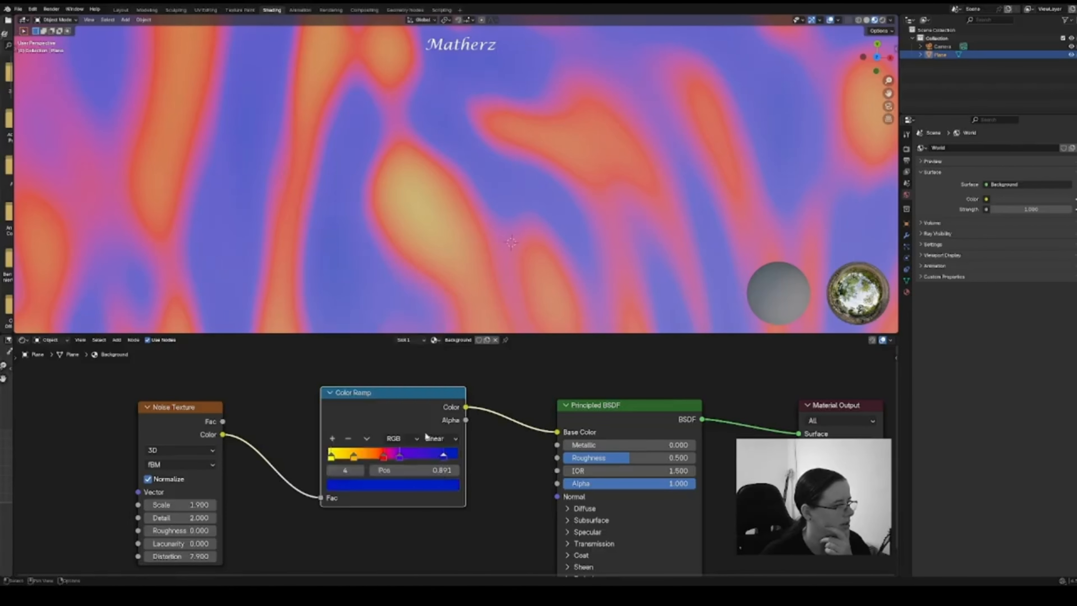
left_click(441, 454)
left_click_drag(438, 455, 416, 456)
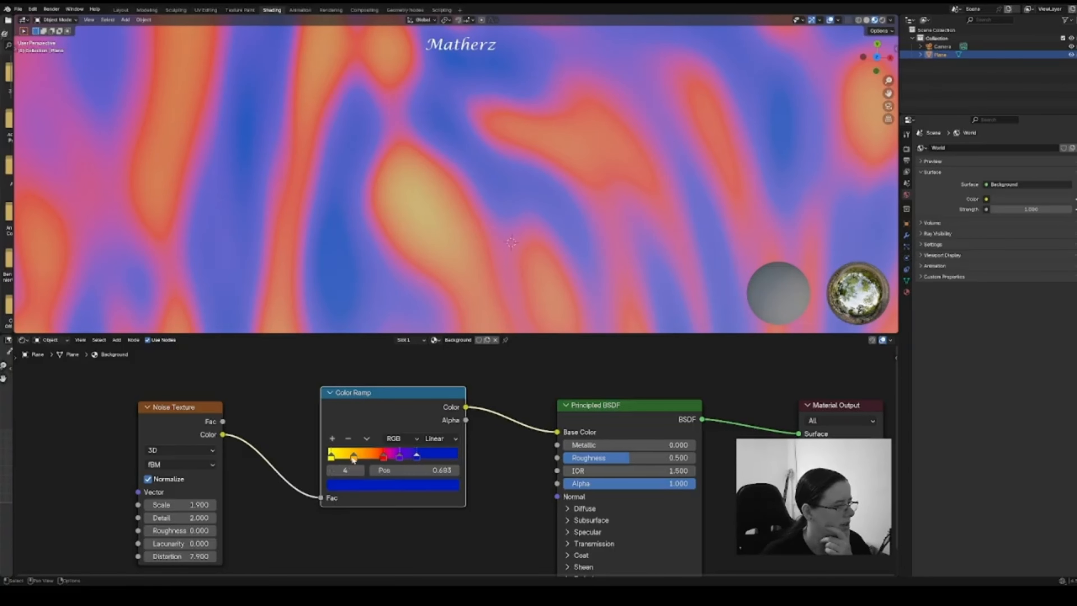
Add a cyan stop at the end of the ramp, place it at 0.674, and shift the red, violet and blue stops toward the start
left_click(332, 439)
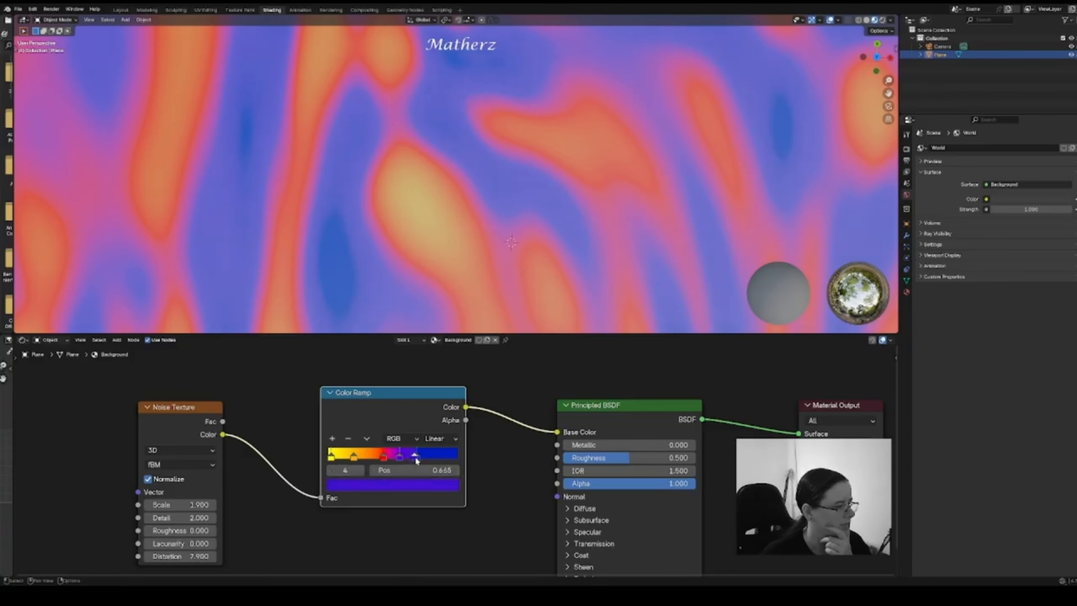
left_click(416, 484)
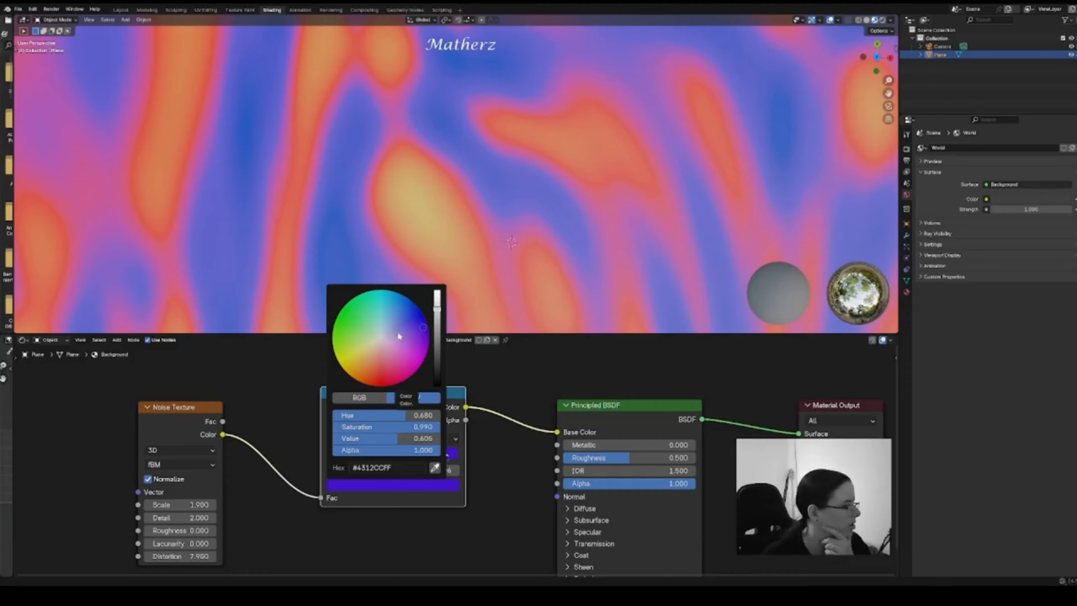
left_click_drag(399, 336, 381, 289)
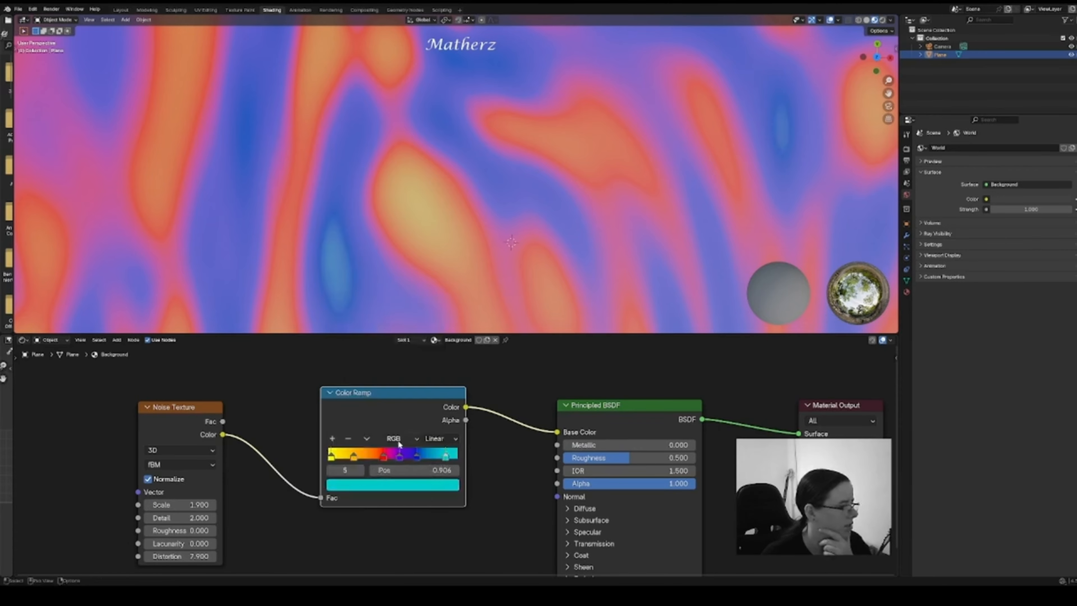
left_click_drag(384, 457, 415, 458)
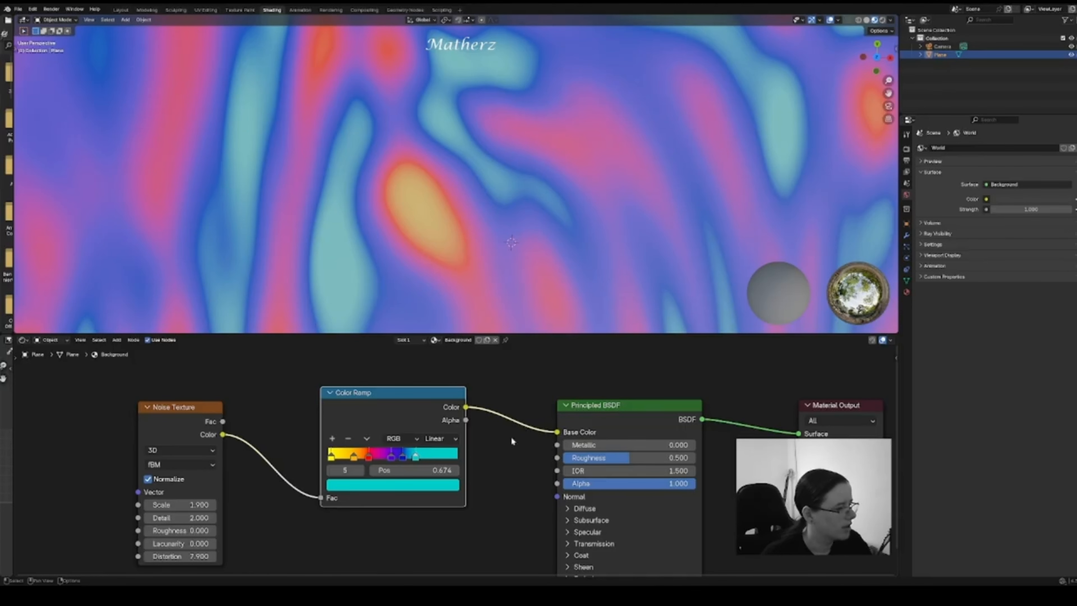
Add another stop to the ramp and move it past the cyan one to about 0.826
left_click(332, 439)
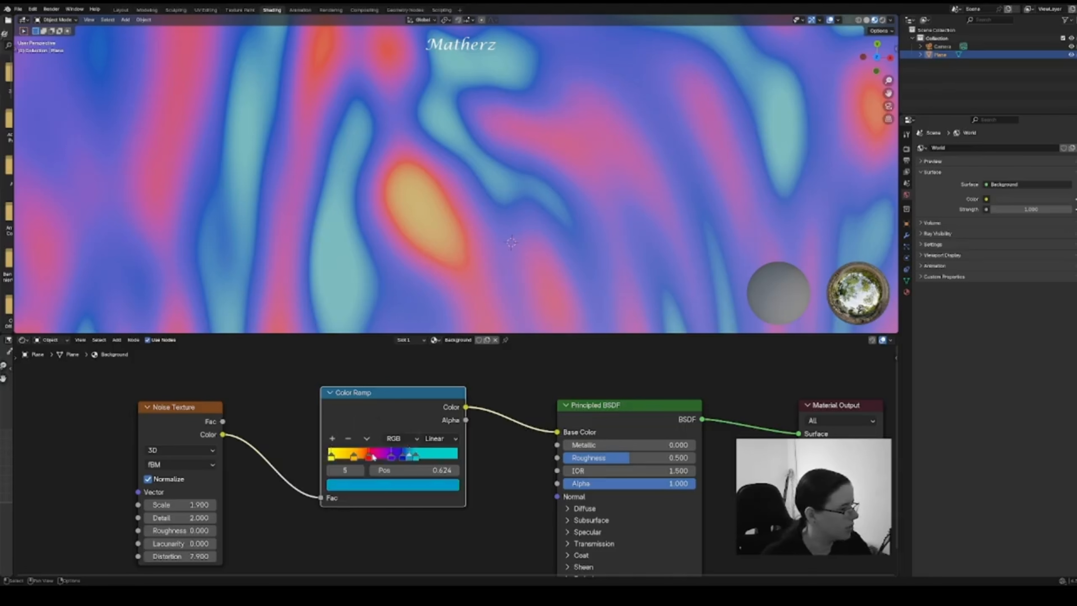
left_click_drag(409, 460, 435, 459)
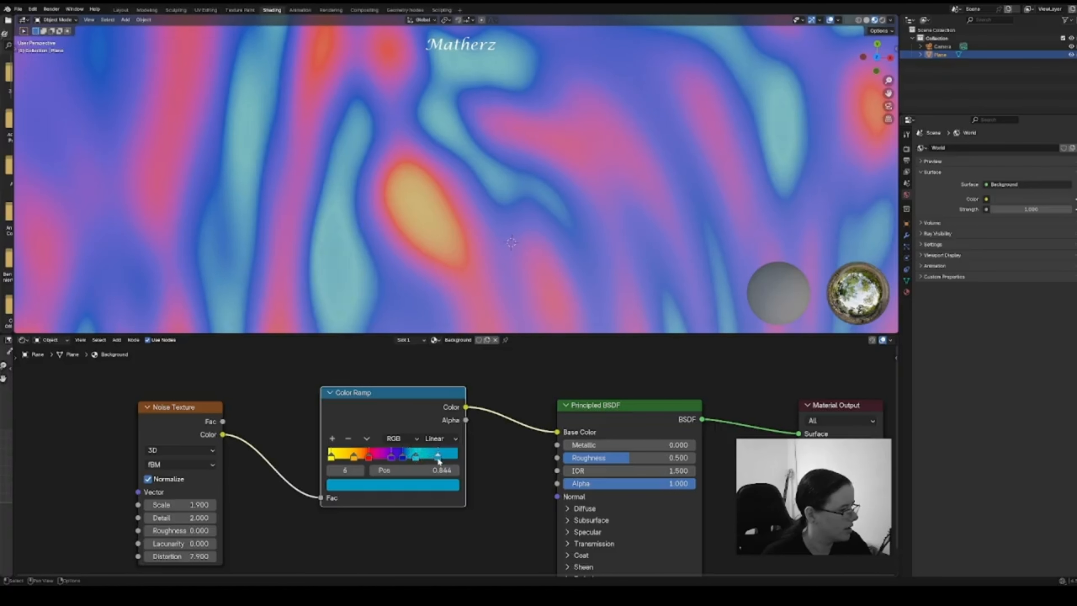
left_click(333, 460)
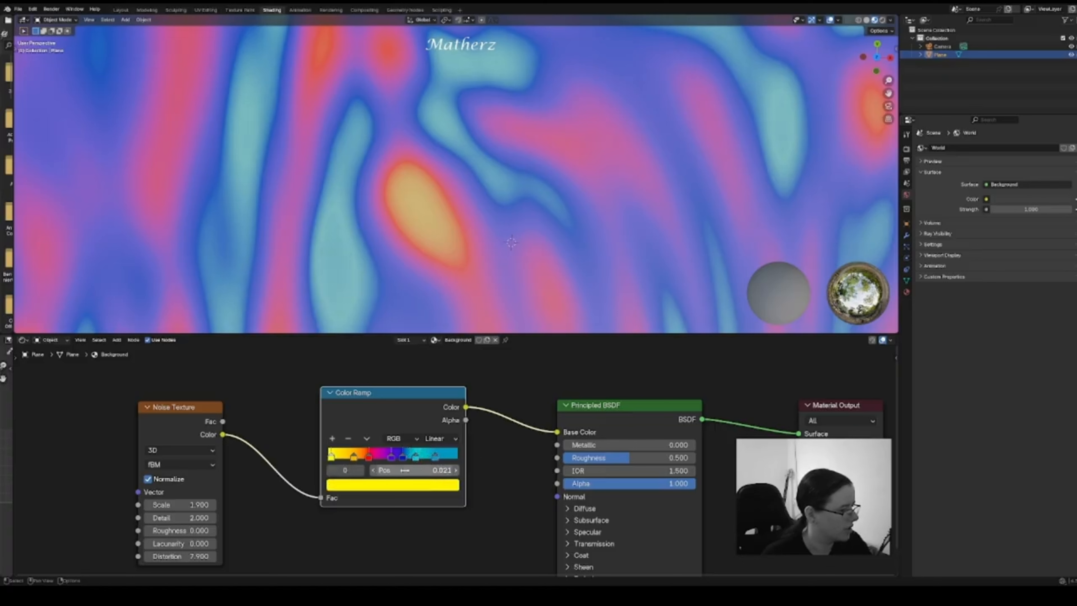
left_click(435, 457)
Try a position of 0.02 for the ramp's last stop and undo it
left_click(441, 469)
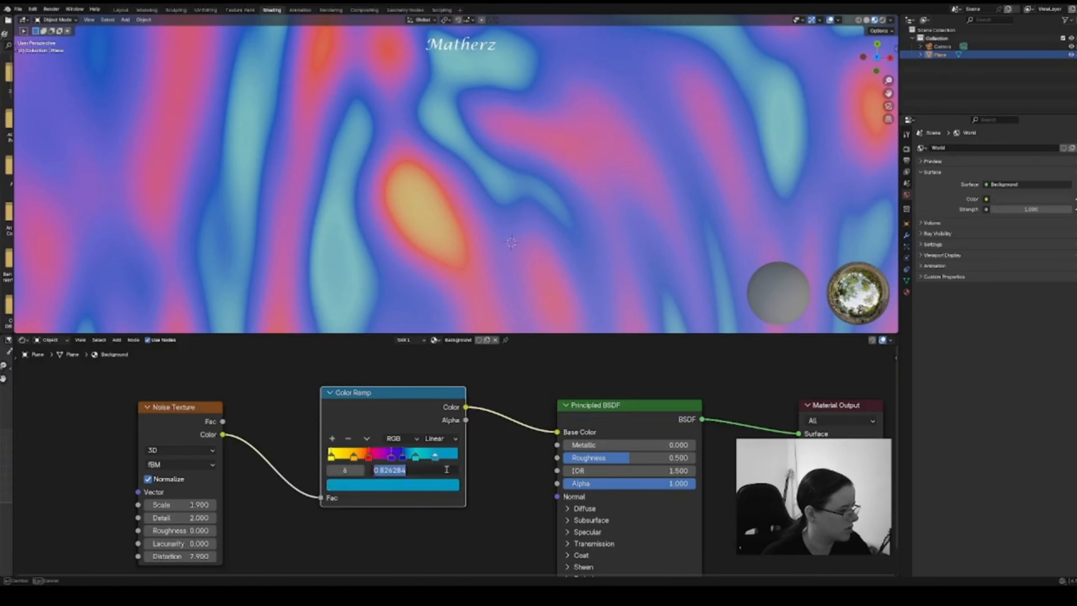
left_click(441, 469)
key("BackSpace")
key("BackSpace")
key("BackSpace")
key("BackSpace")
key("BackSpace")
key("BackSpace")
key("BackSpace")
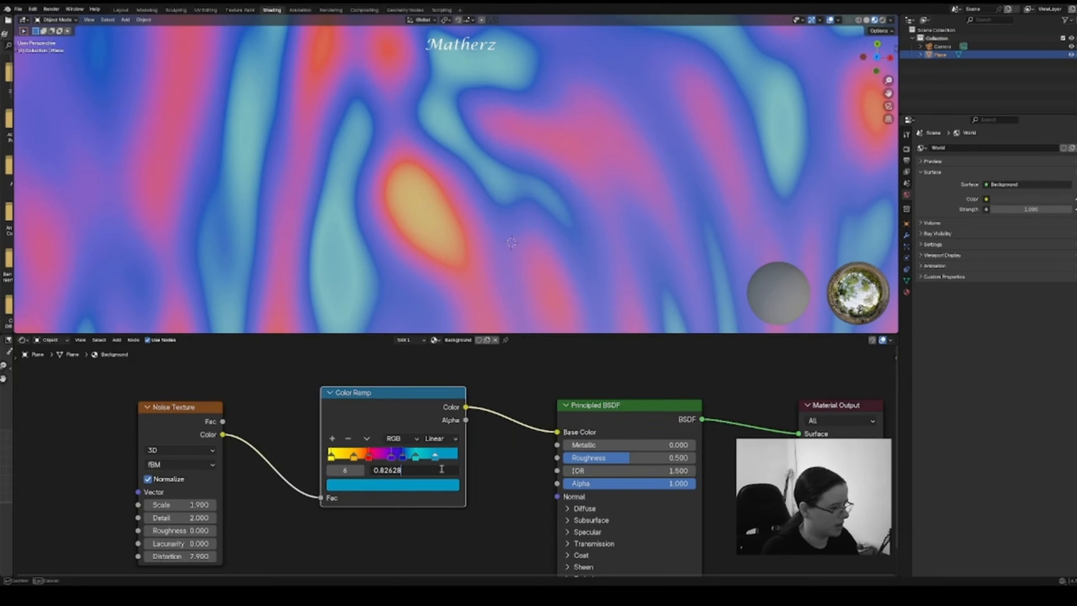
type(".02")
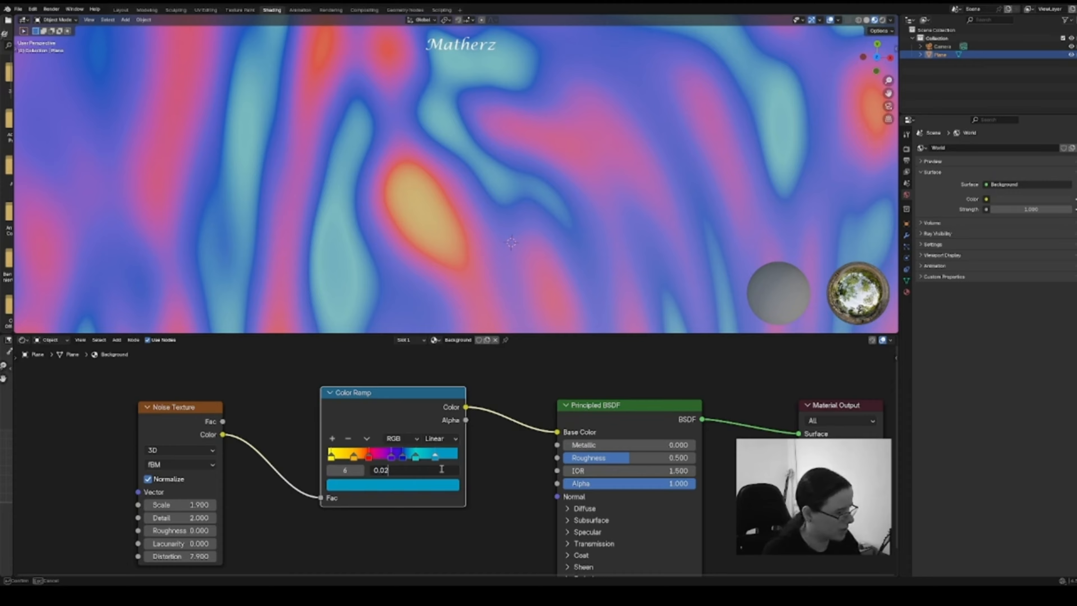
key("Return")
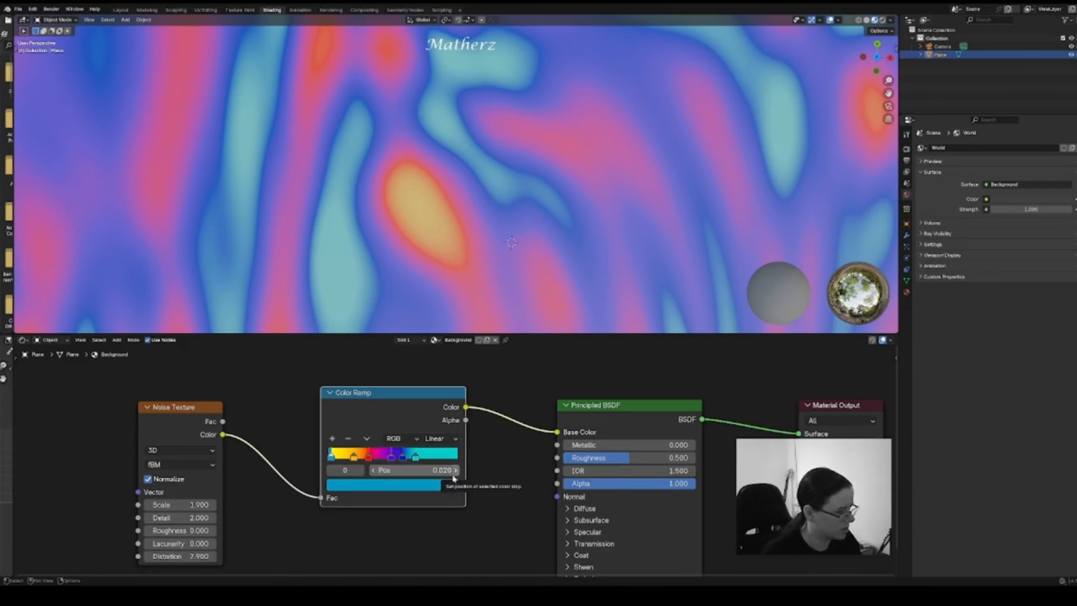
key("ctrl+z")
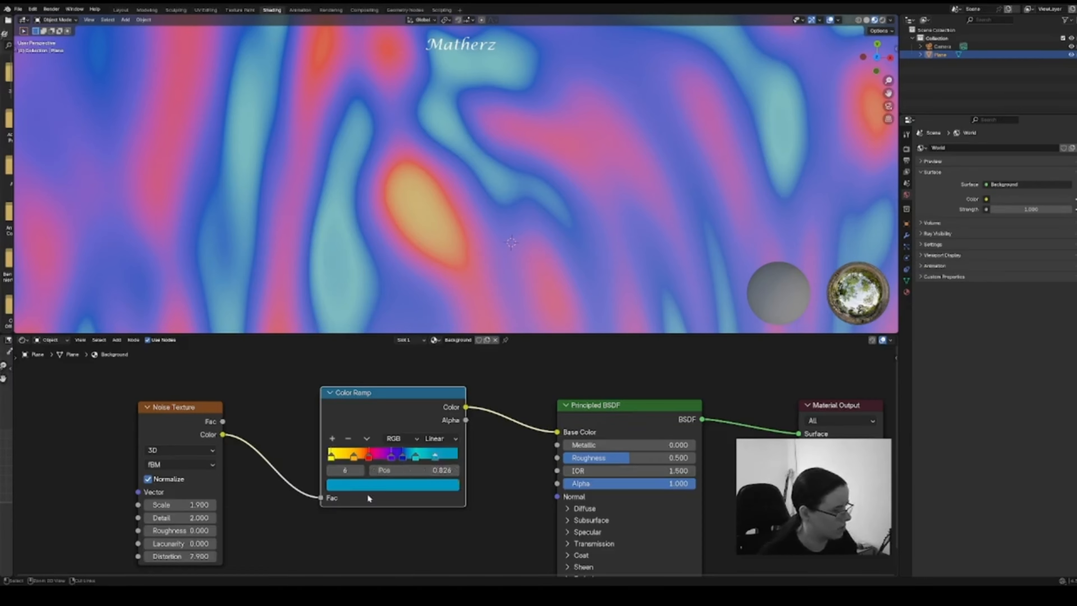
Try sampling a new color for the ramp's first yellow stop with the eyedropper and undo it
left_click(332, 457)
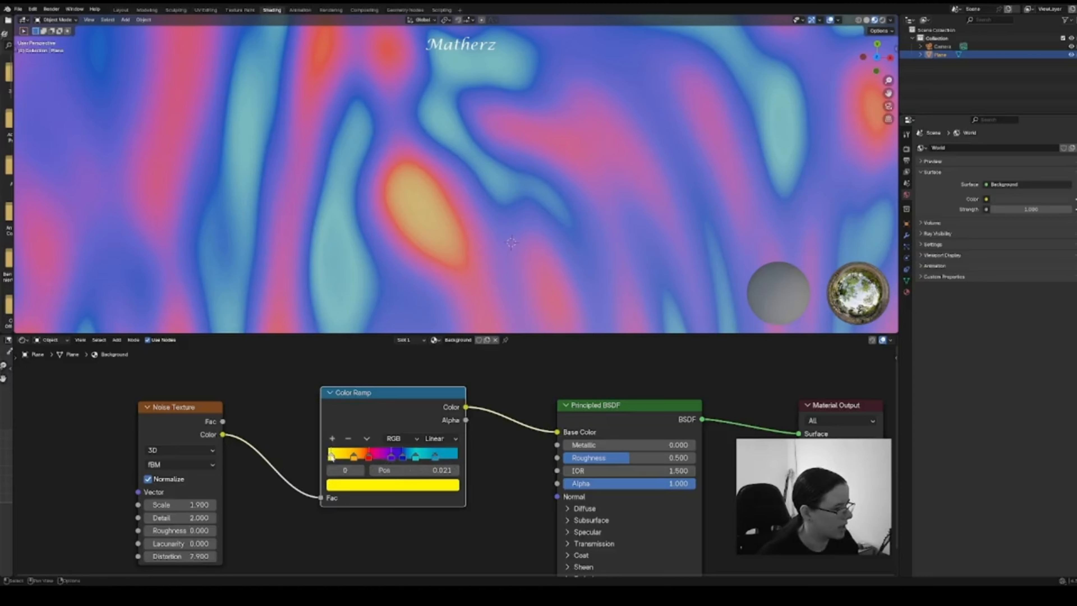
left_click(364, 486)
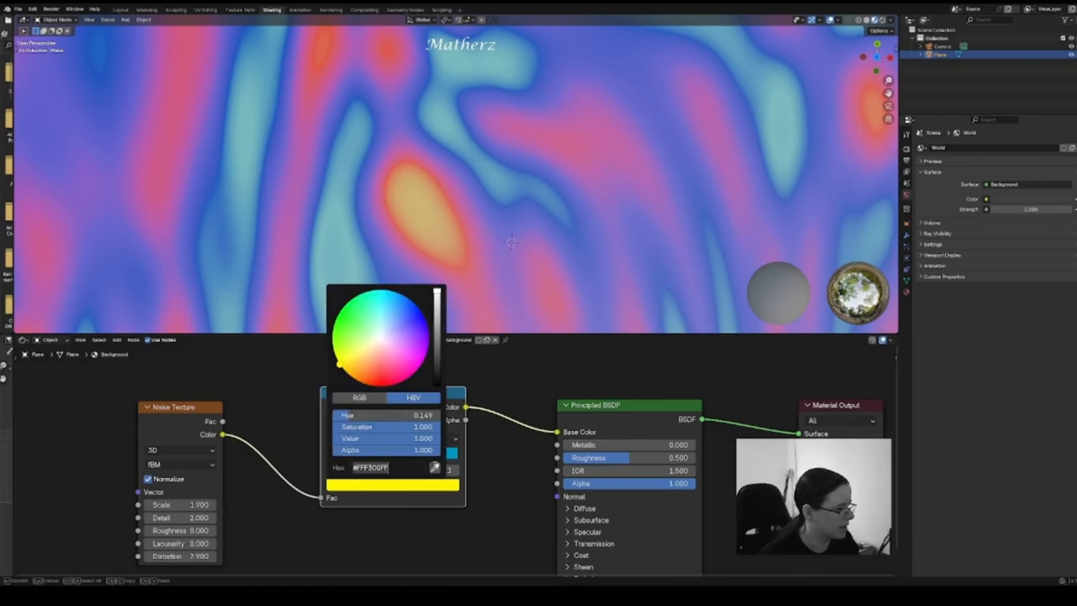
left_click(435, 467)
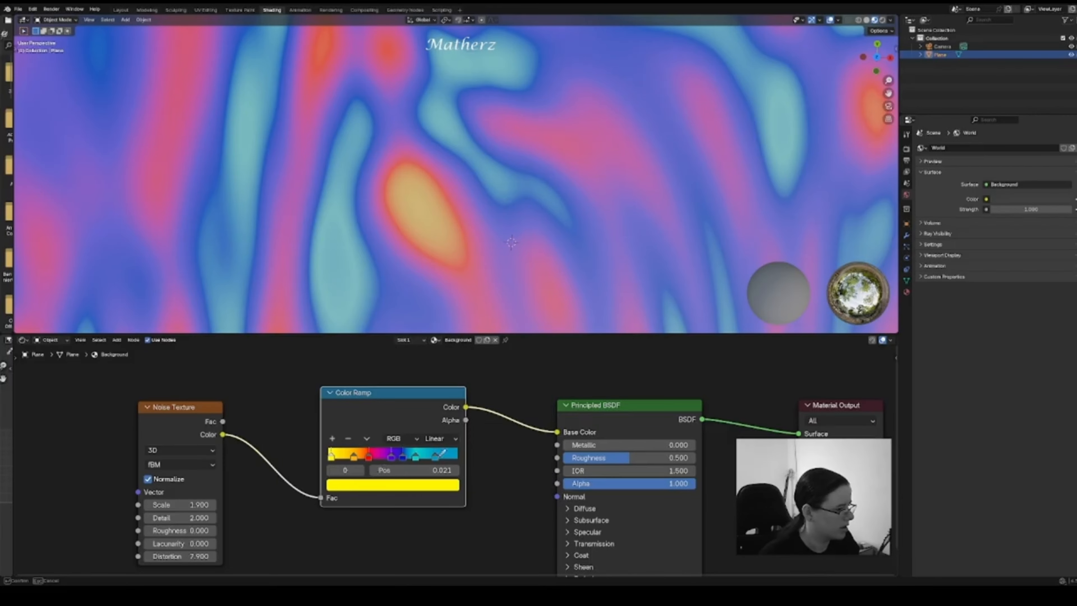
left_click(415, 498)
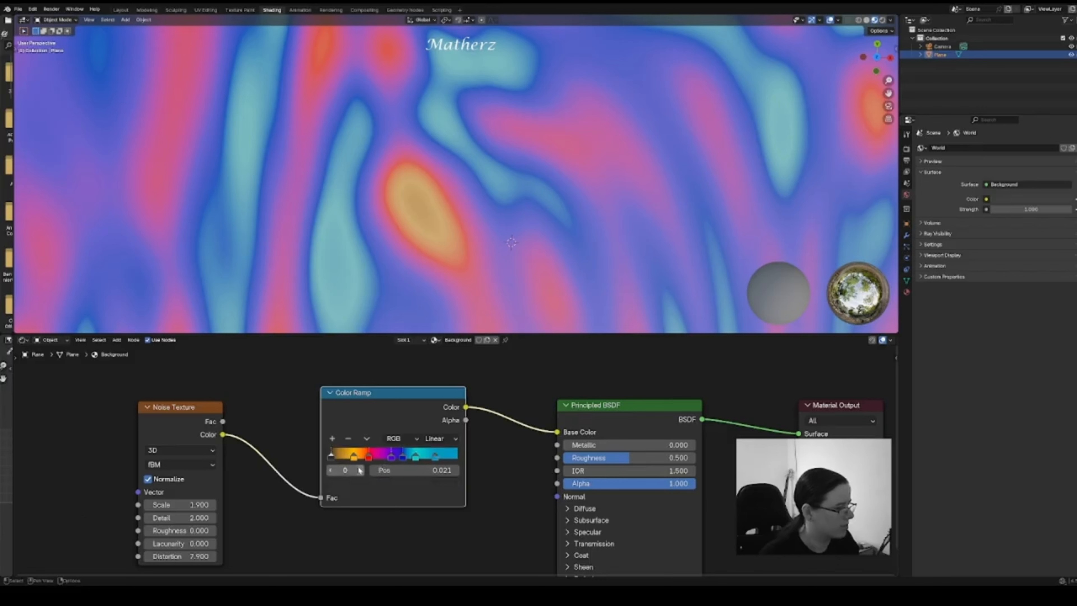
key("ctrl+z")
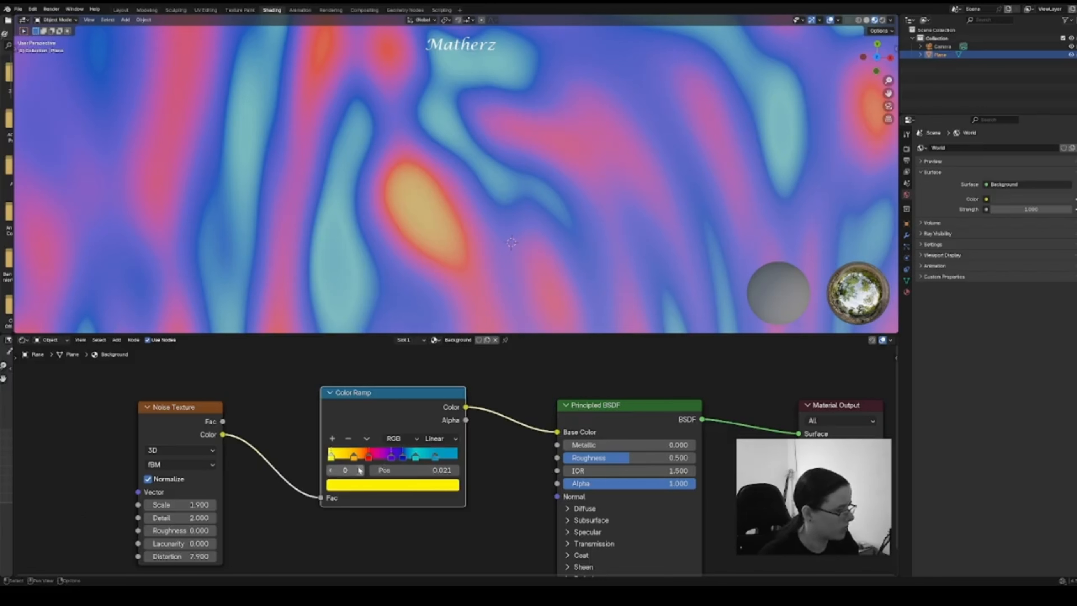
left_click(391, 484)
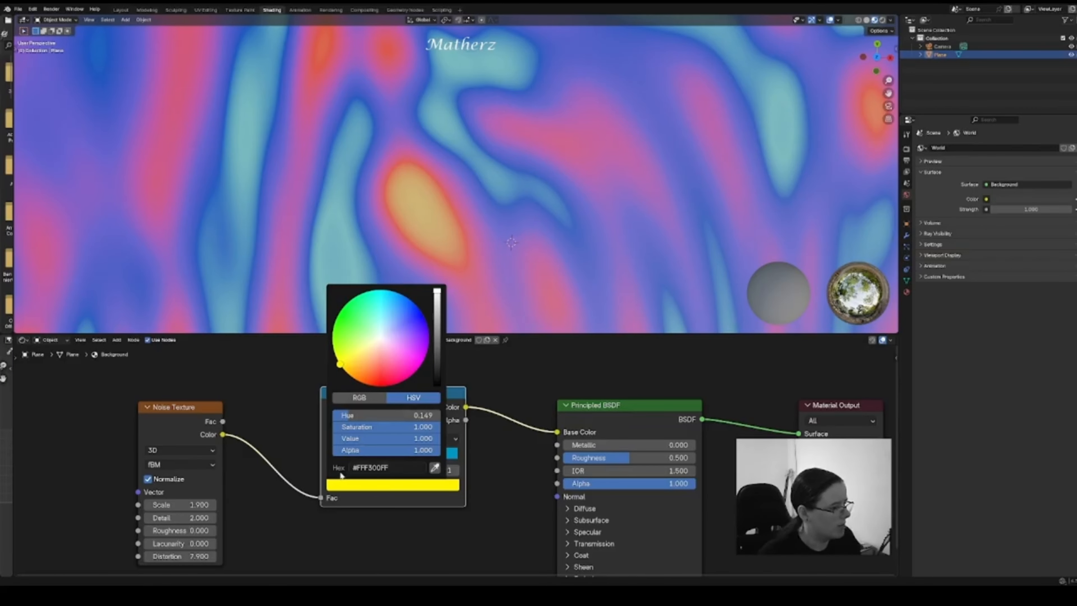
left_click(390, 468)
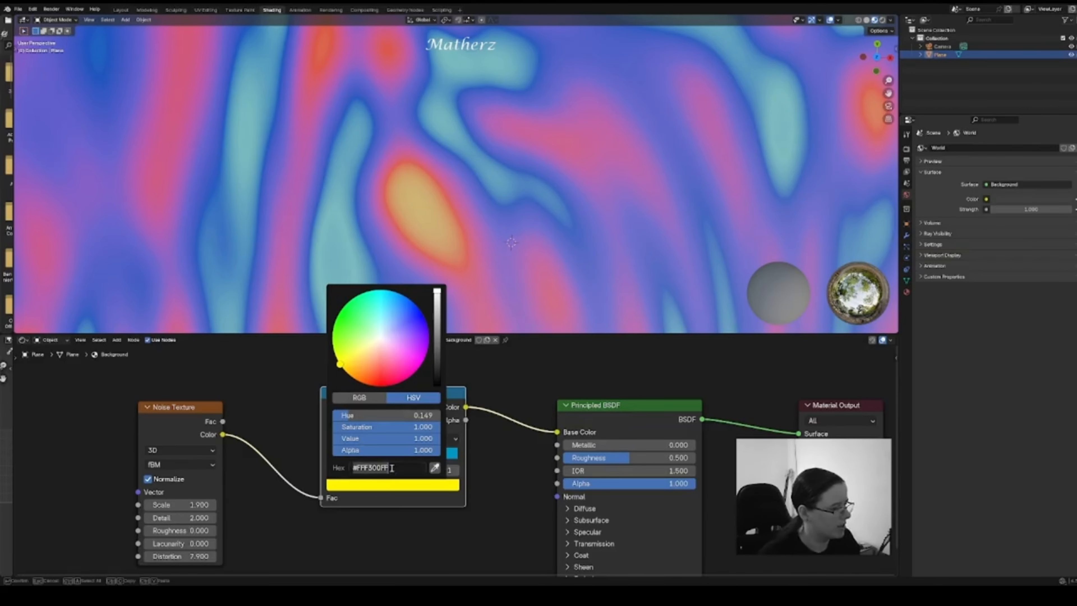
key("Escape")
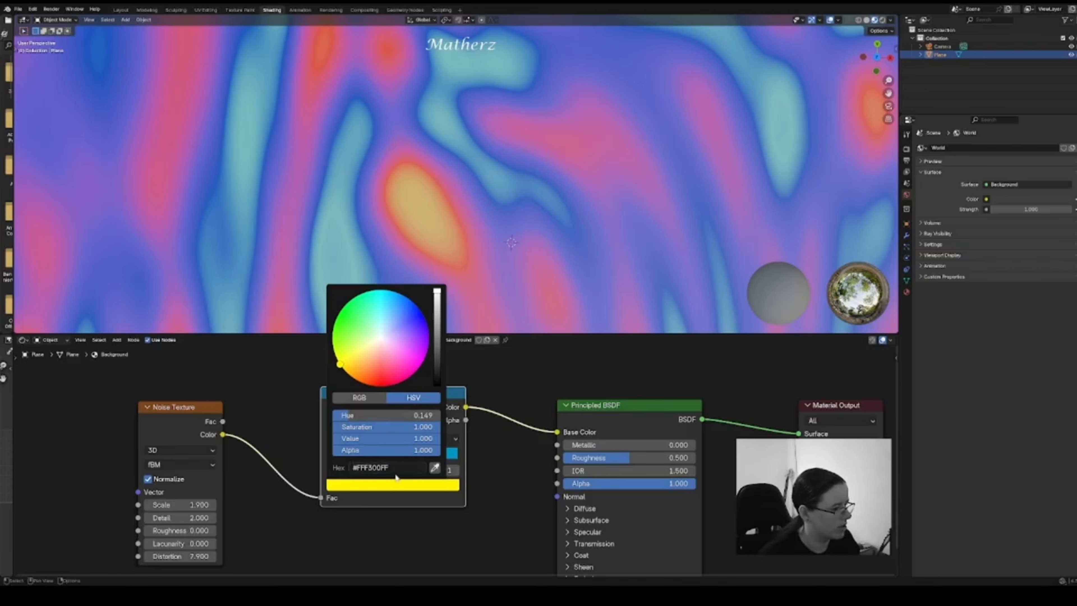
left_click(393, 454)
key("Escape")
Color the ramp's last stop yellow by sampling the yellow at the ramp's start with the eyedropper
left_click(434, 458)
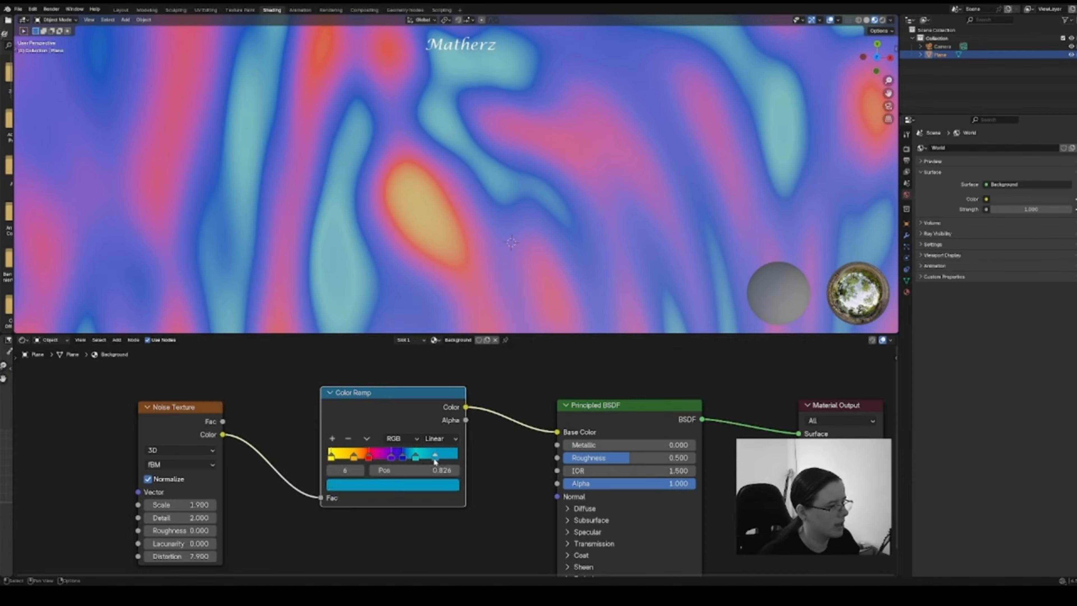
left_click(408, 492)
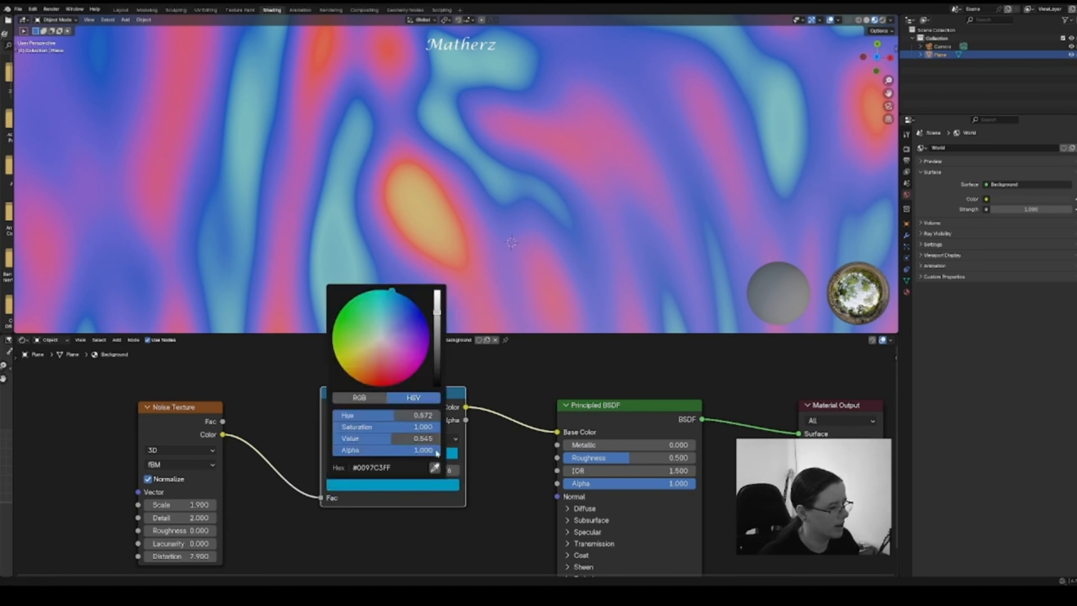
left_click(436, 460)
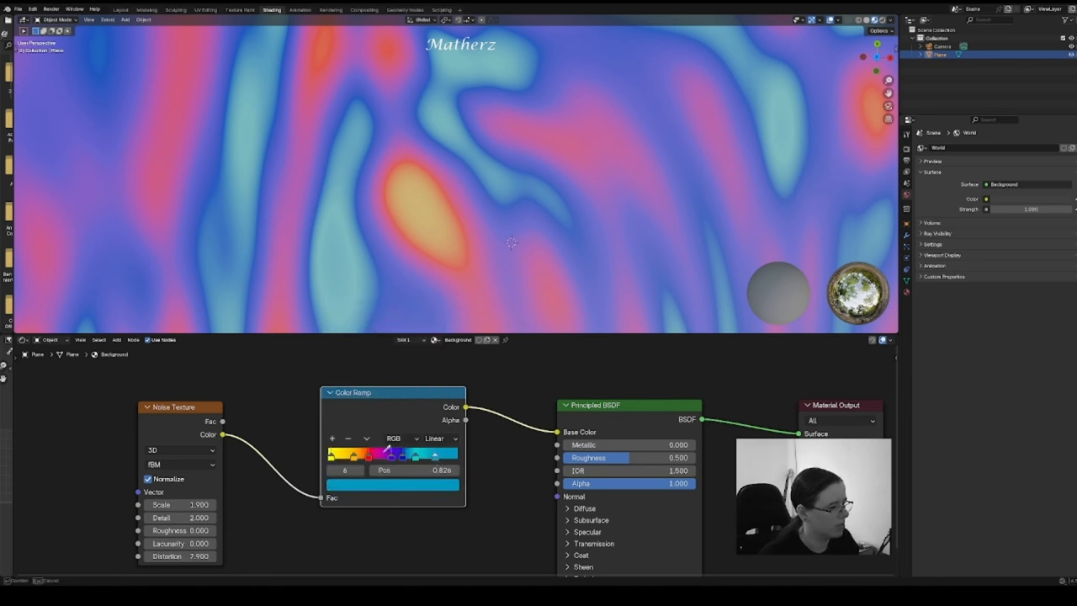
left_click(335, 457)
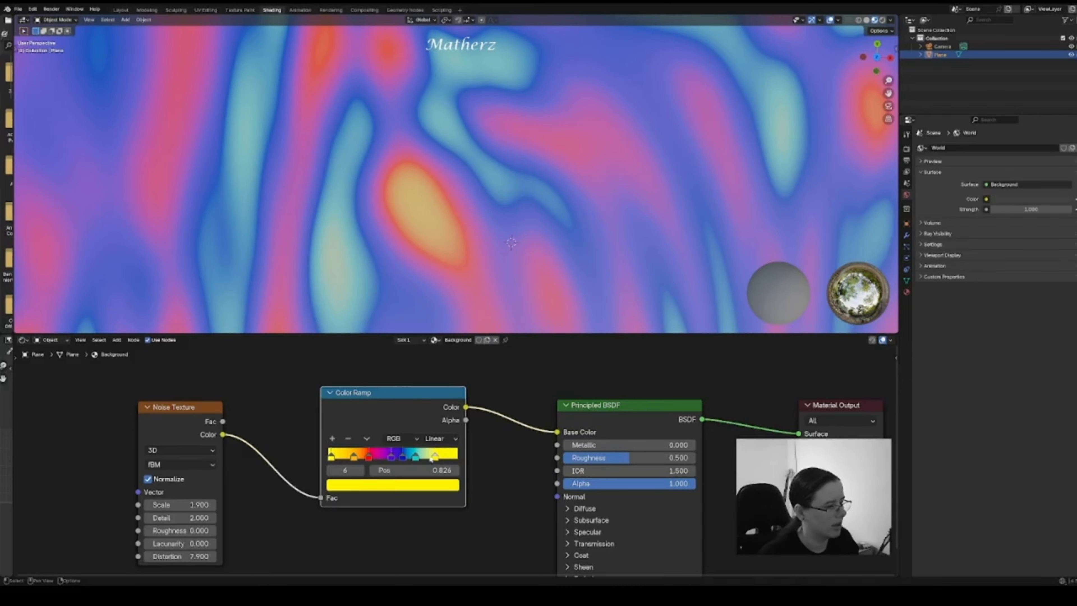
Spread out the ramp's stops, moving the cyan and last yellow stops toward the end and the dark blue stop to 0.559
left_click_drag(434, 458, 409, 462)
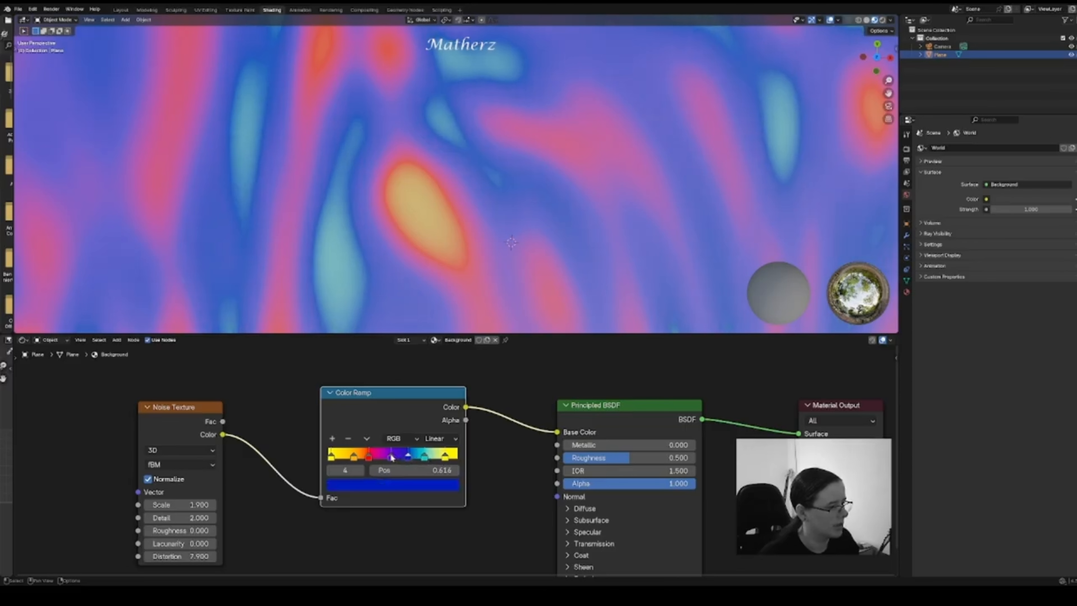
left_click(391, 457)
left_click_drag(387, 461, 354, 461)
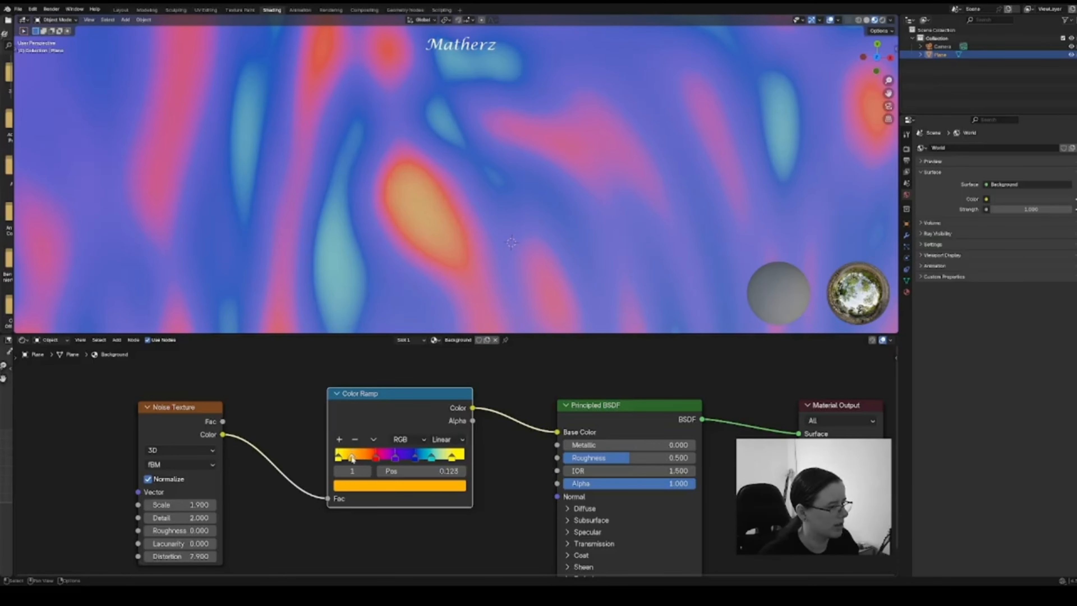
left_click(376, 457)
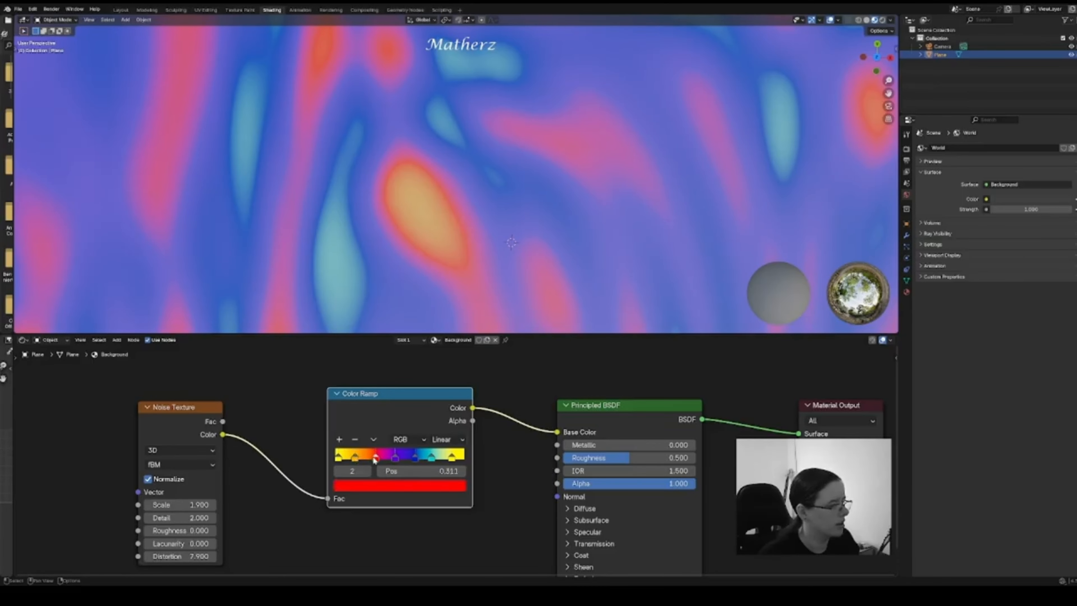
left_click_drag(376, 461, 408, 458)
Check the pattern on the whole plane and move the ramp's violet stop to about 0.42
scroll(565, 165, "down", 1)
scroll(566, 164, "down", 8)
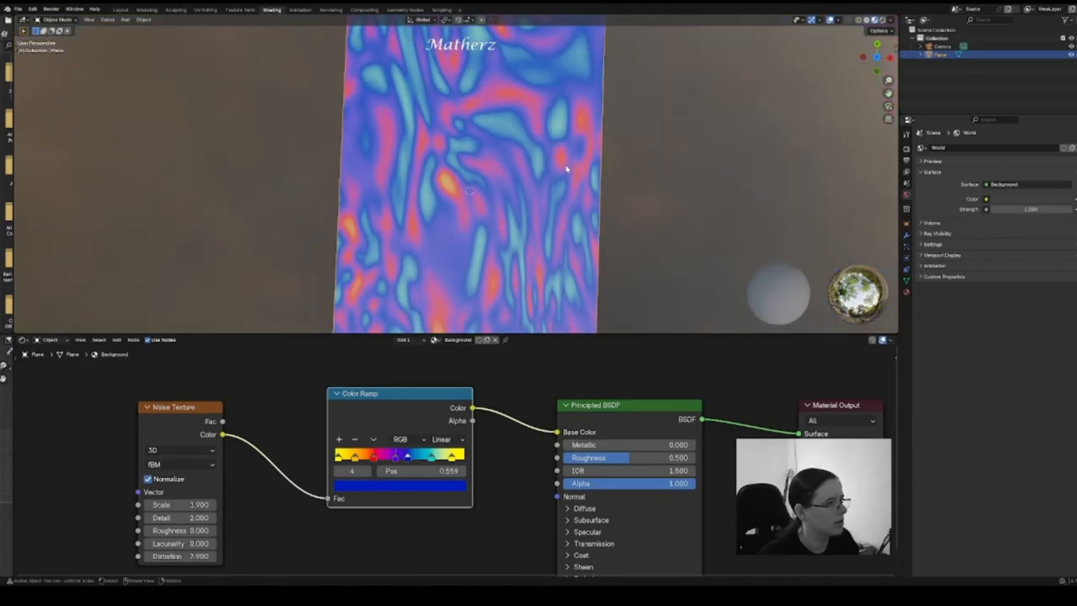
scroll(475, 234, "up", 3)
middle_click_drag(476, 233, 470, 259)
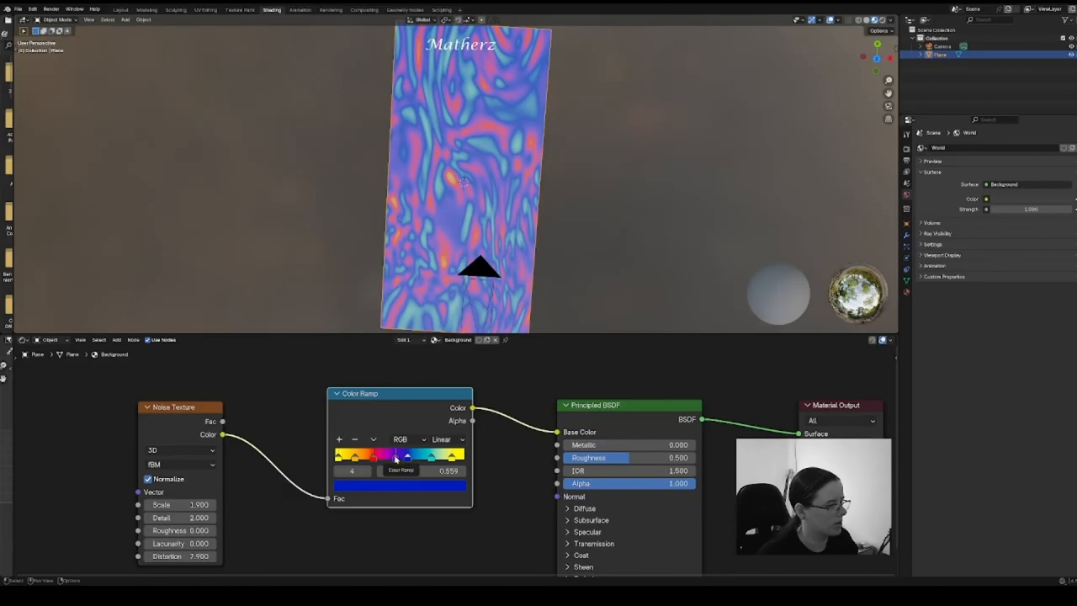
left_click_drag(395, 457, 388, 461)
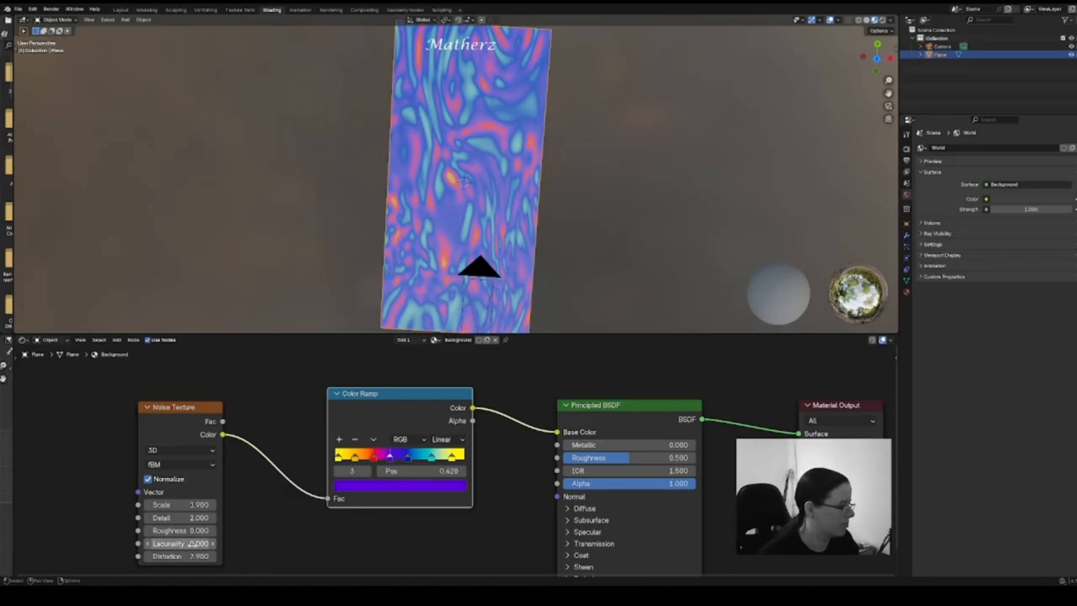
Raise the Noise Texture's Distortion to 48.8 and inspect the finer swirls on the plane
left_click_drag(178, 544, 196, 556)
middle_click_drag(509, 172, 458, 155)
scroll(488, 195, "up", 4)
middle_click_drag(528, 197, 513, 196)
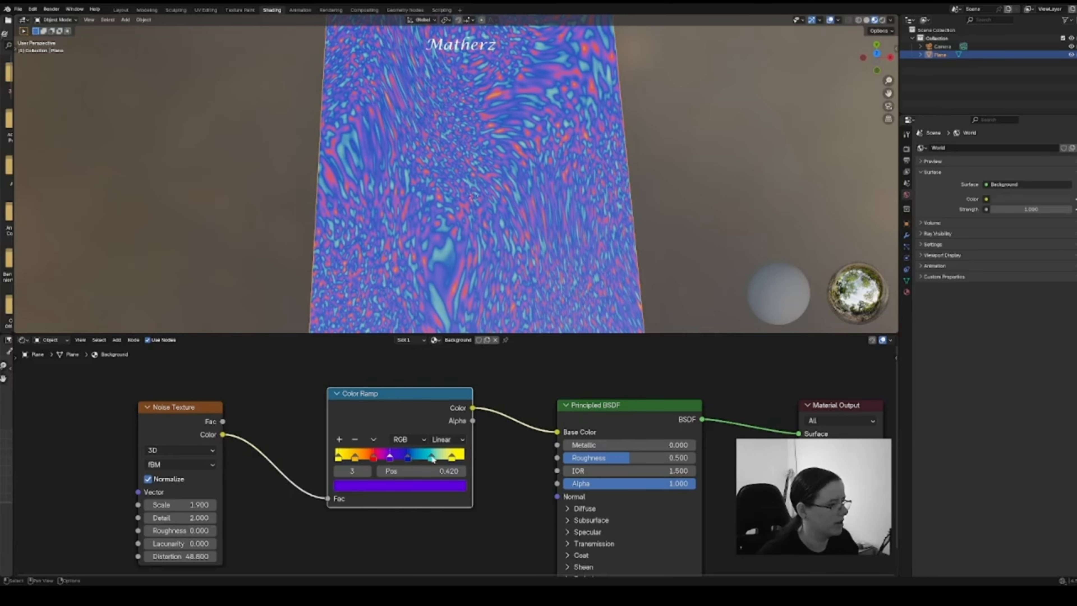
Rebalance the ramp's stops, shifting the first yellow, orange and red stops toward the middle and placing violet at 0.520
left_click_drag(434, 460, 421, 459)
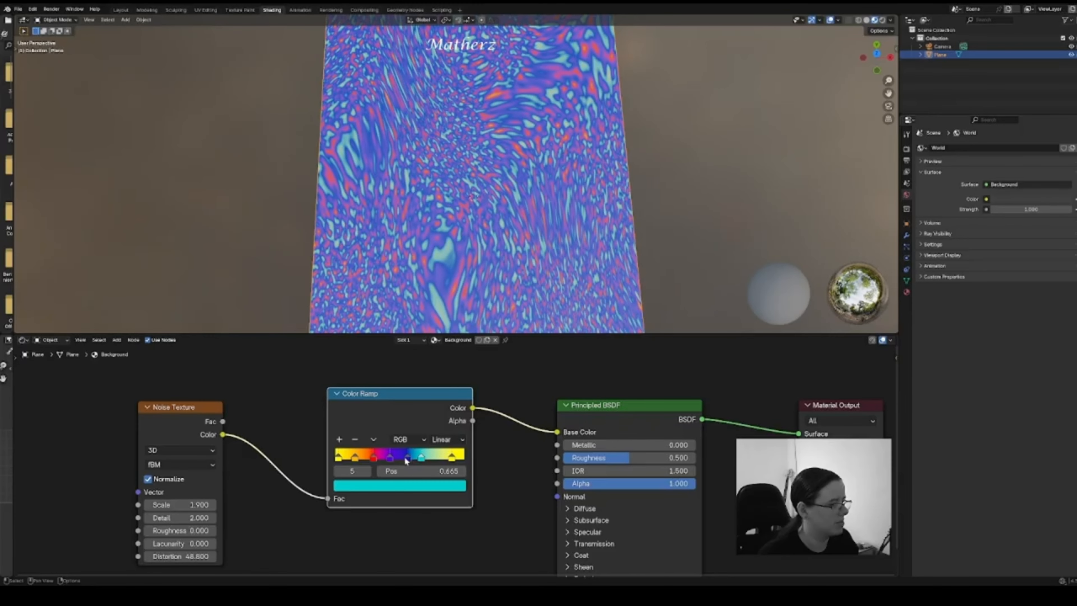
left_click(406, 459)
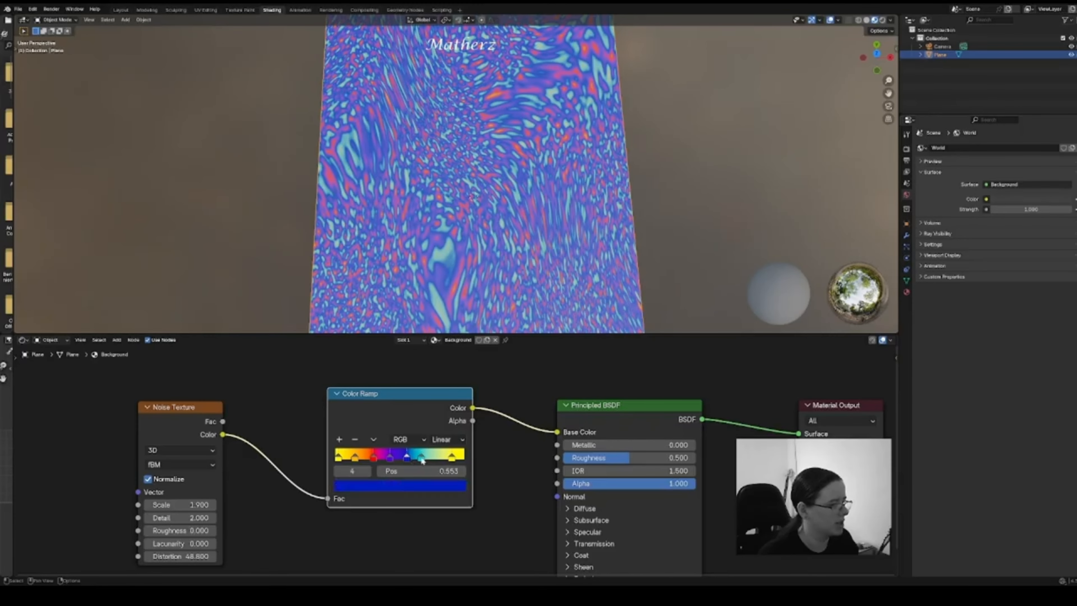
mouse_move(420, 459)
left_mouse_down()
mouse_move(431, 460)
mouse_move(364, 458)
mouse_move(417, 459)
left_mouse_up()
left_click(356, 457)
left_click(390, 456)
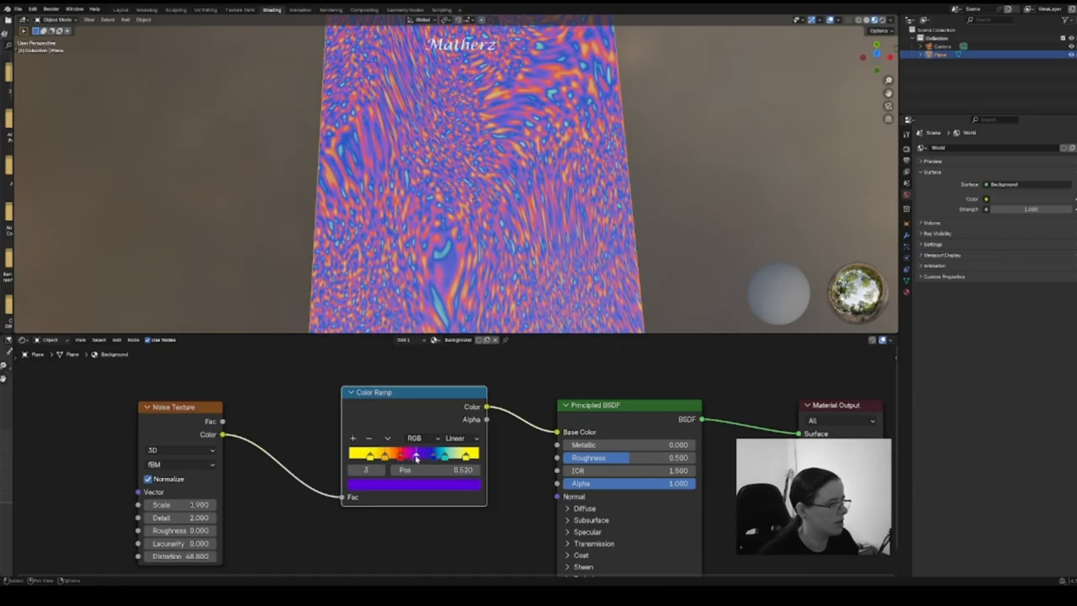